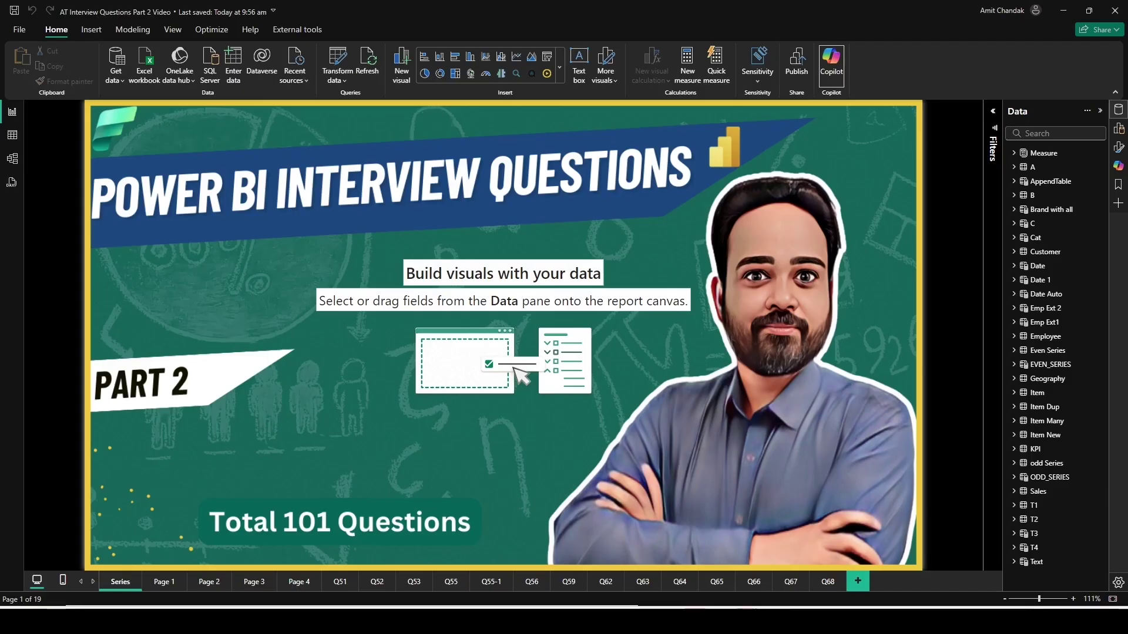
- Add a new report page and name it D69
{"action": "left_click", "coordinate": [859, 584]}
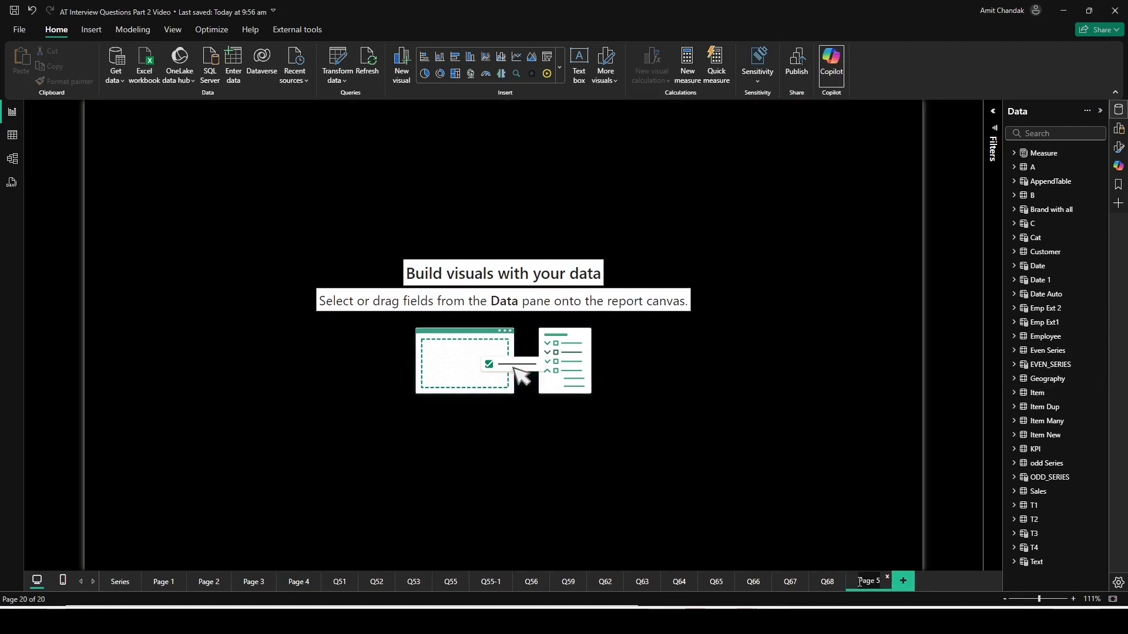
{"action": "type", "text": "D69"}
{"action": "key", "text": "Return"}
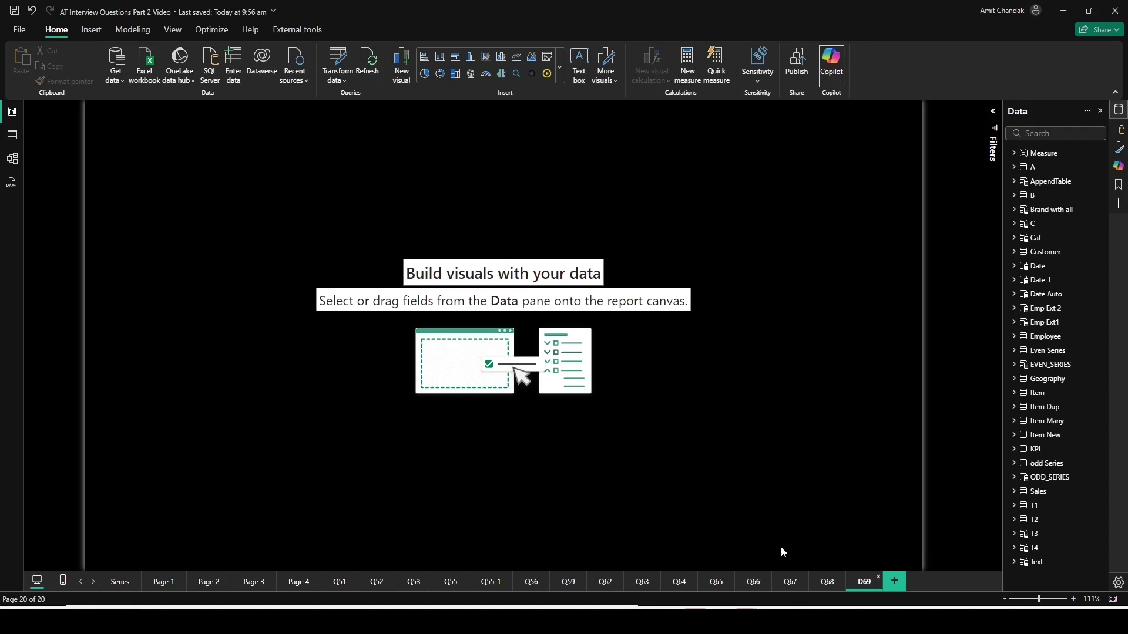
- On page Q66, narrow the Net by Brand and Category chart to just over half its width
{"action": "left_click", "coordinate": [752, 584]}
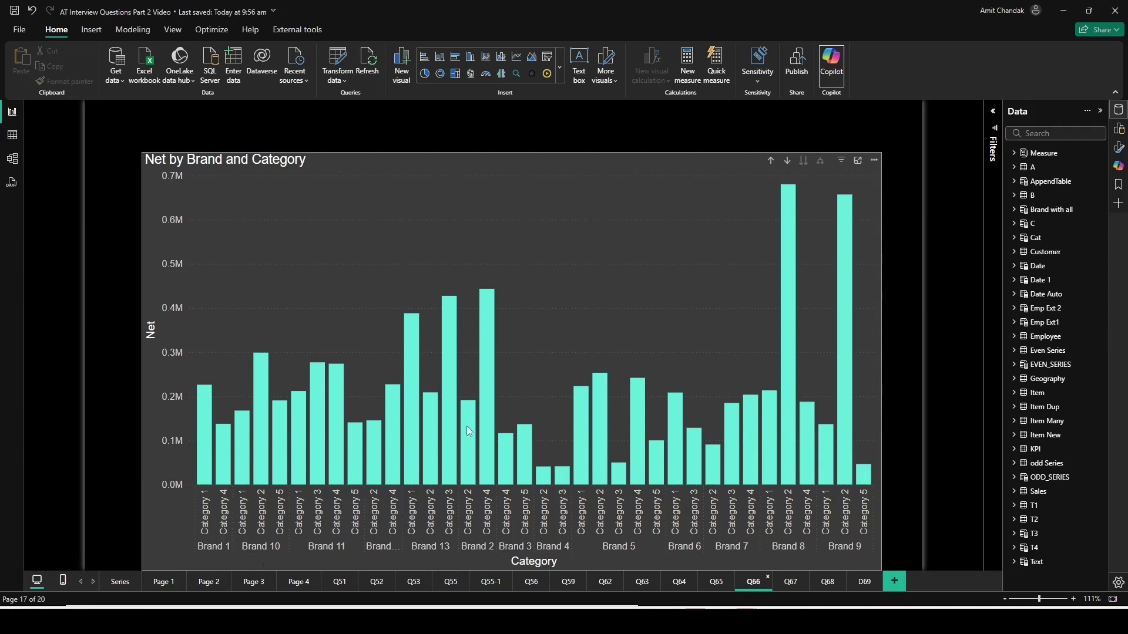
{"action": "left_click", "coordinate": [879, 402]}
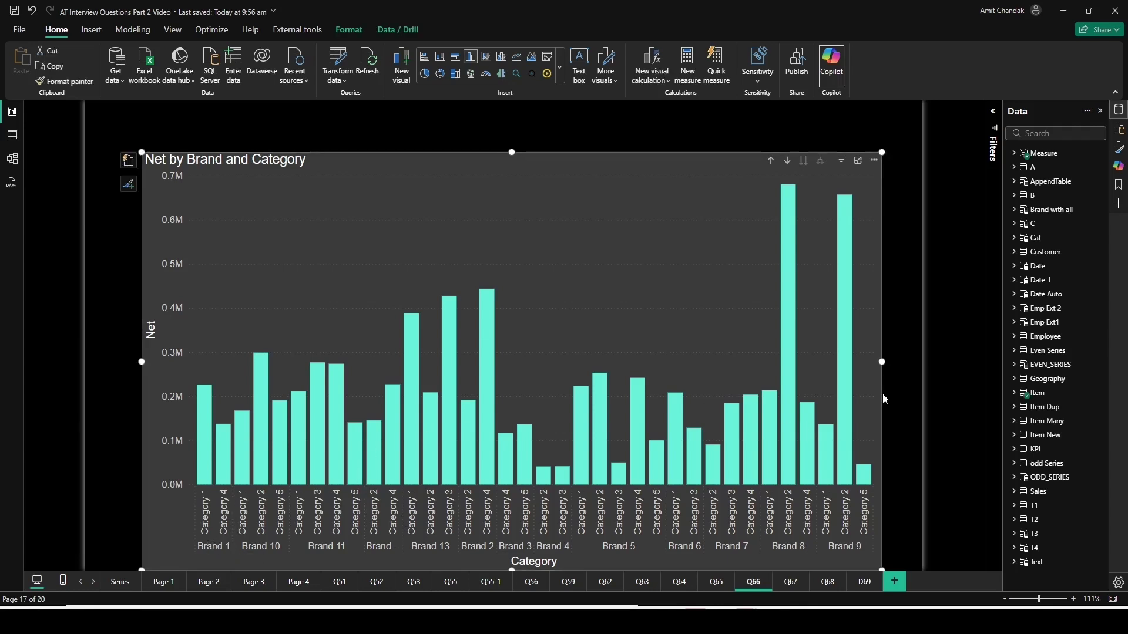
{"action": "left_click_drag", "start_coordinate": [881, 363], "coordinate": [551, 364]}
- Duplicate the narrowed chart, place the copy beside the original, and remove Category from the copy's X-axis so it plots Net by Brand
{"action": "key", "text": "ctrl+c"}
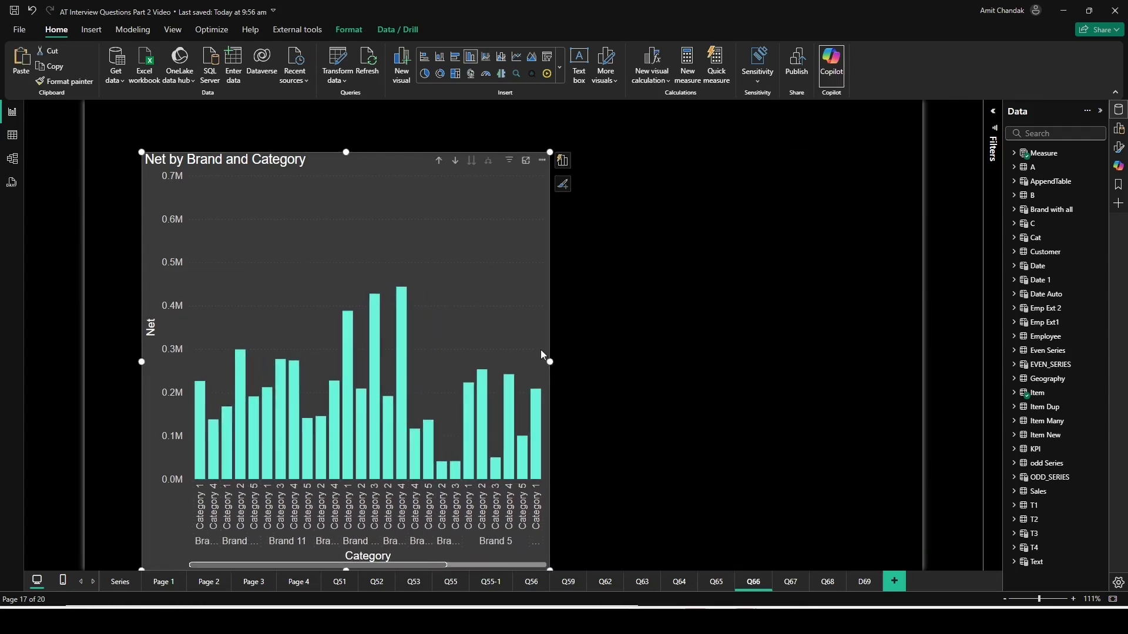
{"action": "key", "text": "ctrl+v"}
{"action": "left_click_drag", "start_coordinate": [479, 313], "coordinate": [868, 320]}
{"action": "left_click_drag", "start_coordinate": [513, 363], "coordinate": [556, 362]}
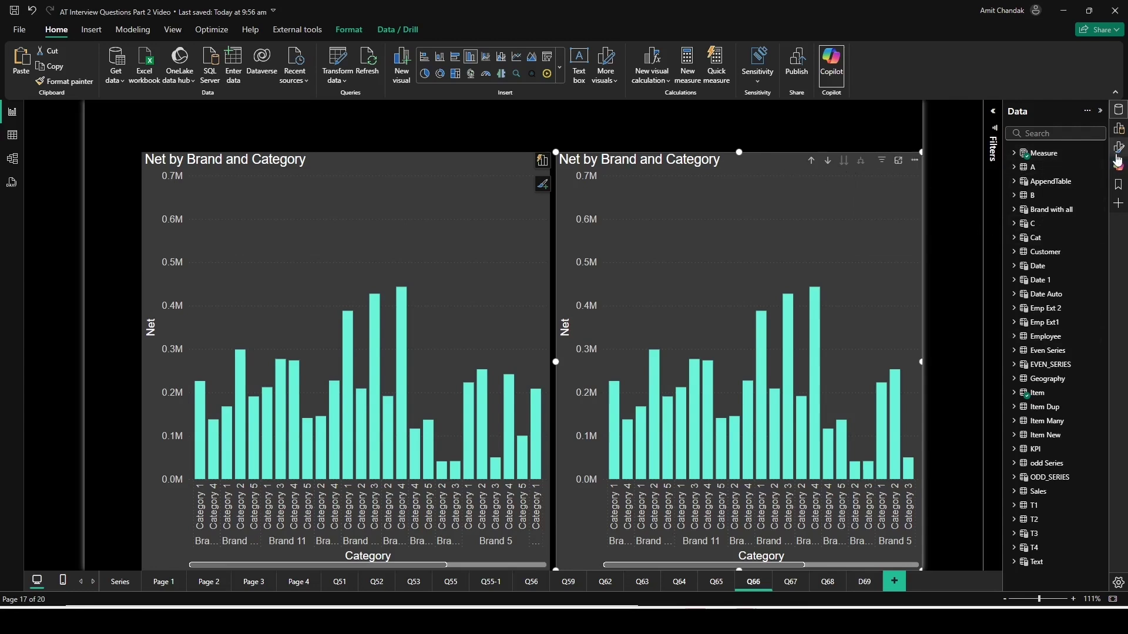
{"action": "left_click", "coordinate": [1120, 129]}
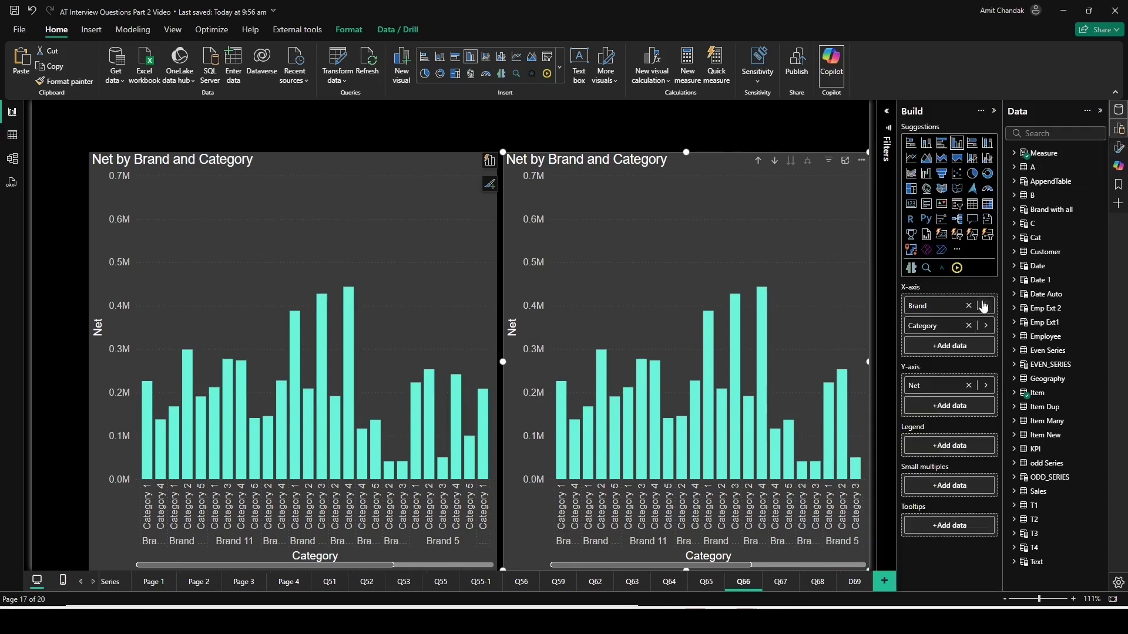
{"action": "left_click", "coordinate": [969, 325]}
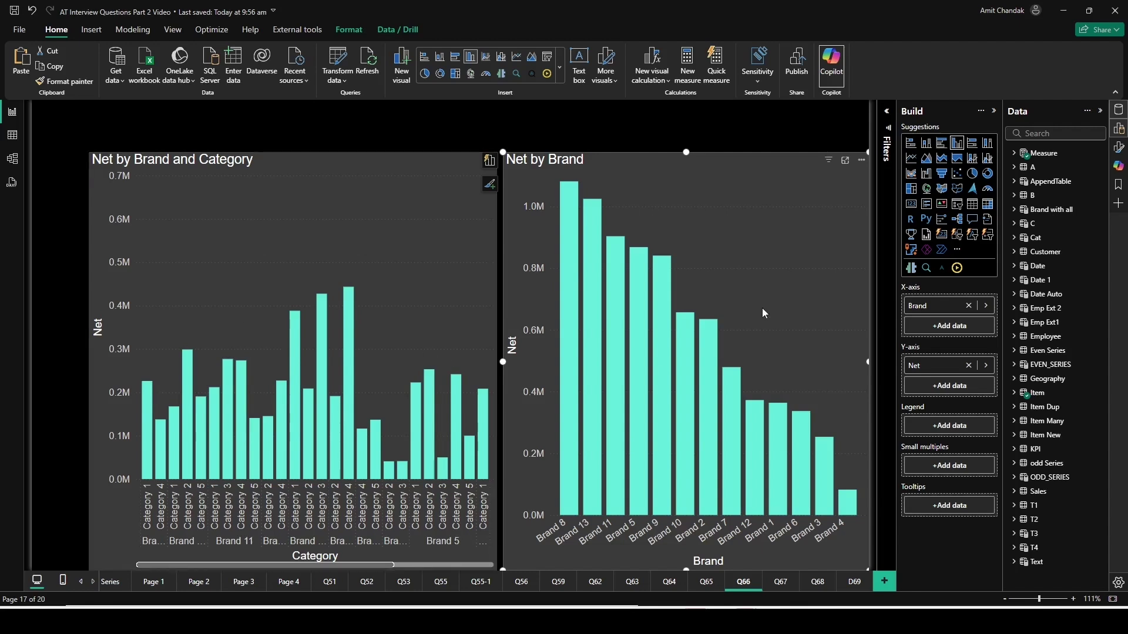
- On page D69, create a table of Brand, Category and Name from the Item table and enlarge it to fill most of the page
{"action": "left_click", "coordinate": [855, 583]}
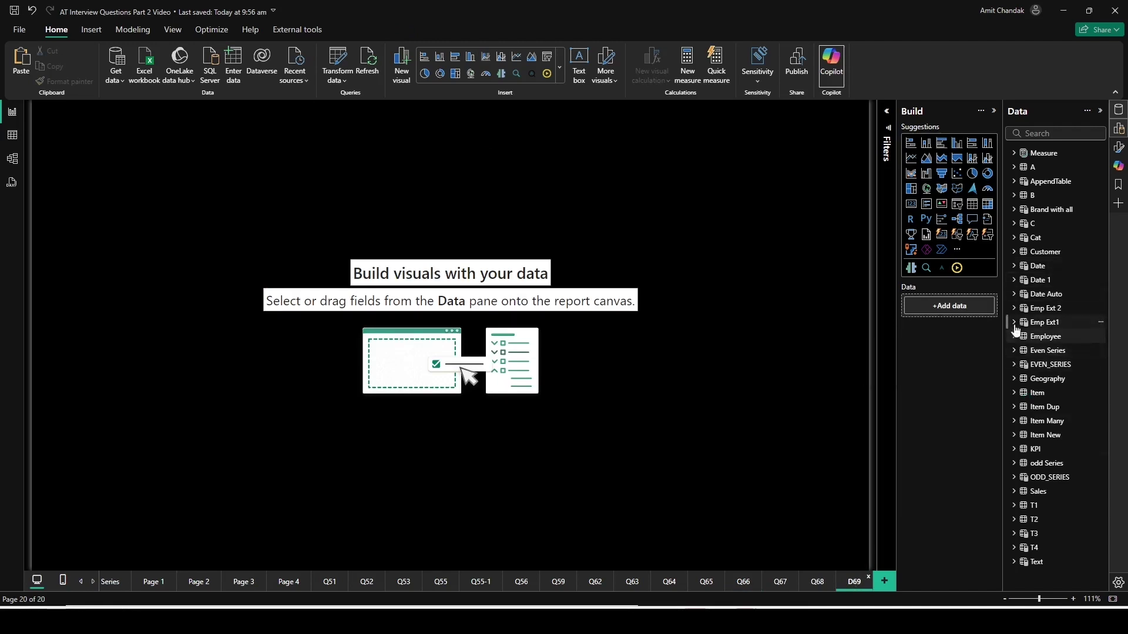
{"action": "left_click", "coordinate": [1014, 395]}
{"action": "left_click_drag", "start_coordinate": [1058, 409], "coordinate": [248, 237]}
{"action": "left_click", "coordinate": [1032, 434]}
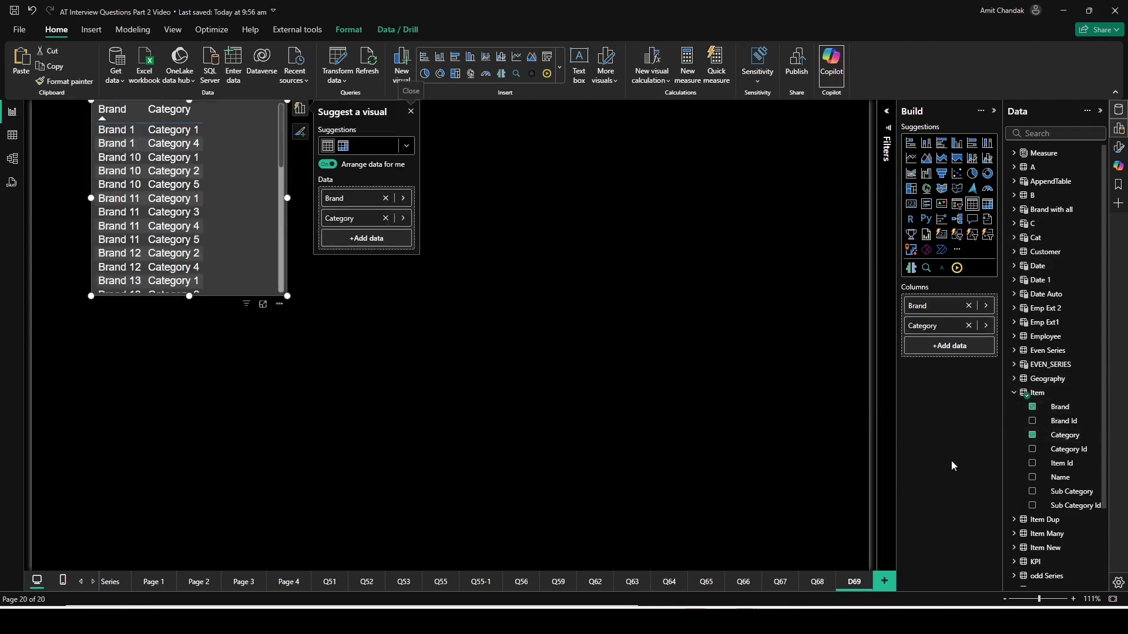
{"action": "left_click_drag", "start_coordinate": [1057, 478], "coordinate": [235, 261]}
{"action": "left_click_drag", "start_coordinate": [287, 296], "coordinate": [732, 560]}
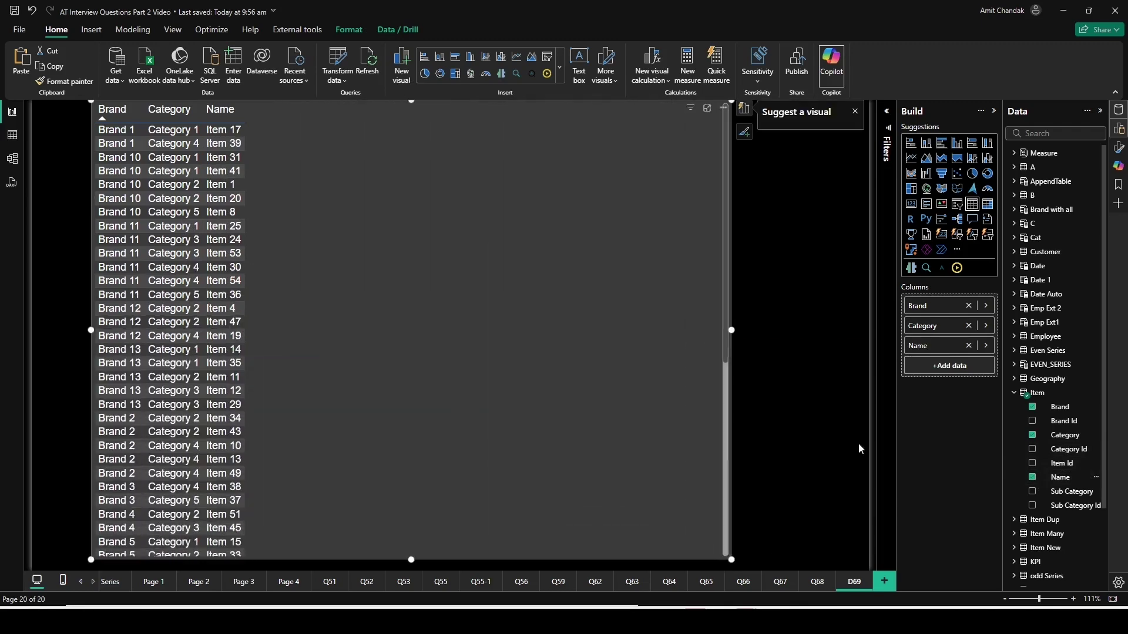
- Add the base measures Net, Gross, Margin %, Discount % and COGS to the visual
{"action": "left_click", "coordinate": [1034, 153]}
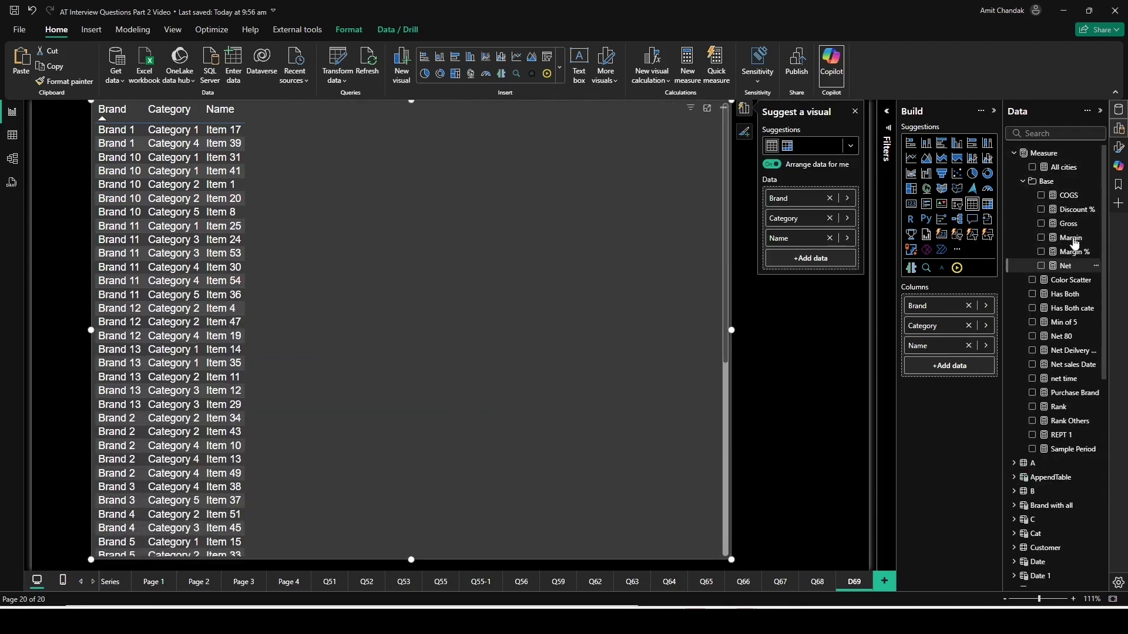
{"action": "left_click", "coordinate": [1065, 266]}
{"action": "left_click", "coordinate": [1069, 224]}
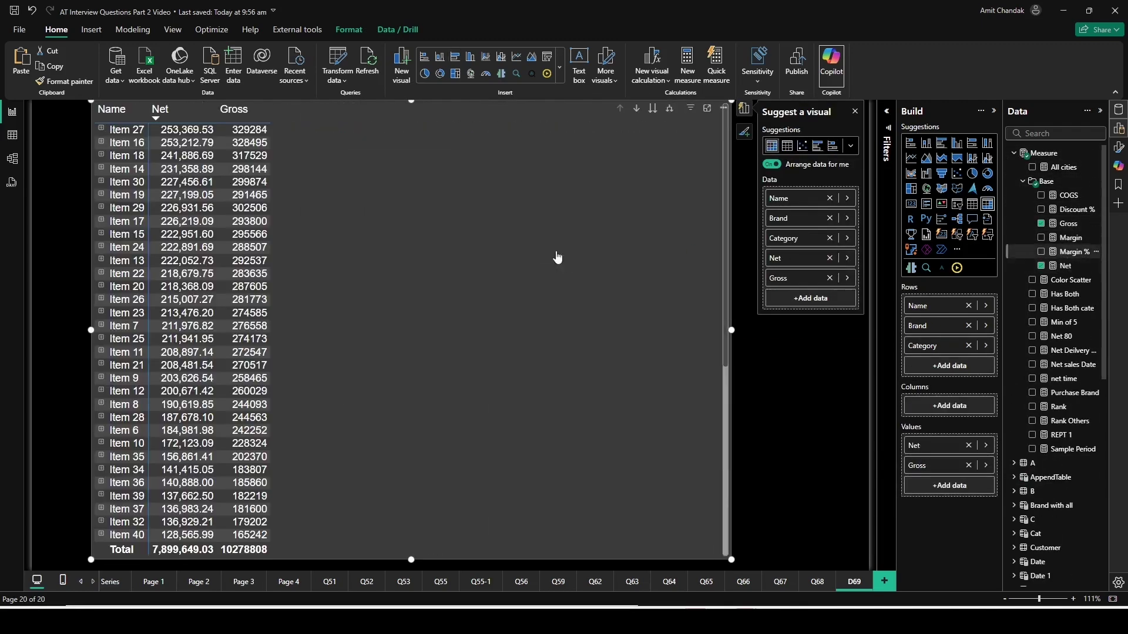
{"action": "left_click", "coordinate": [1070, 252]}
{"action": "left_click", "coordinate": [1076, 209]}
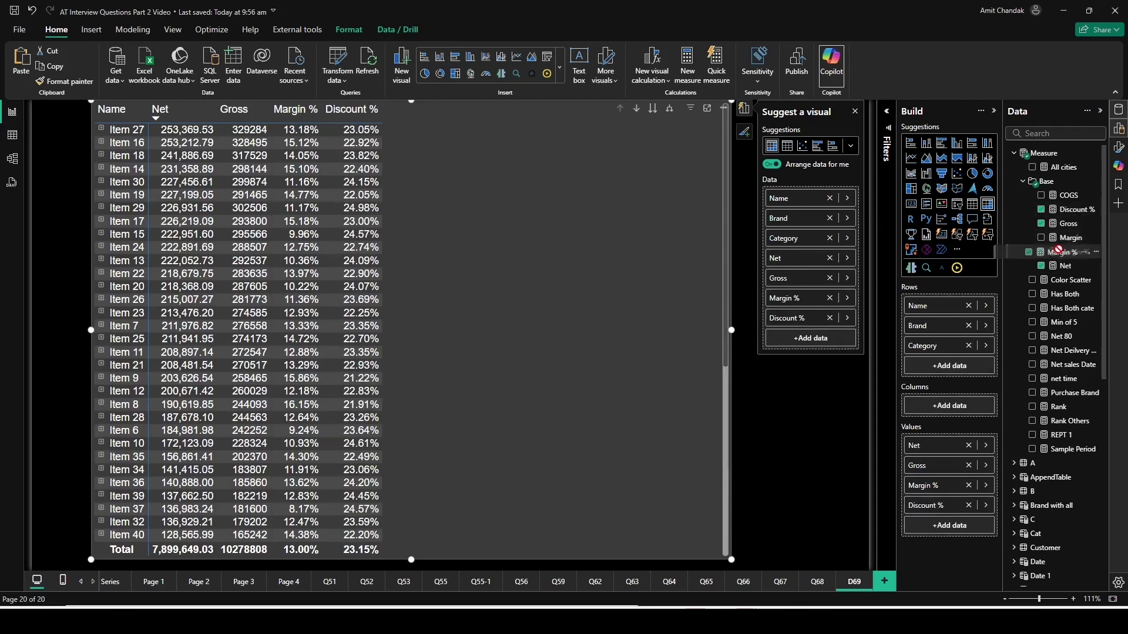
{"action": "left_click_drag", "start_coordinate": [1068, 195], "coordinate": [456, 247]}
- Change the visual back to a table and order its first columns as Brand, Category, Name
{"action": "left_click", "coordinate": [787, 147]}
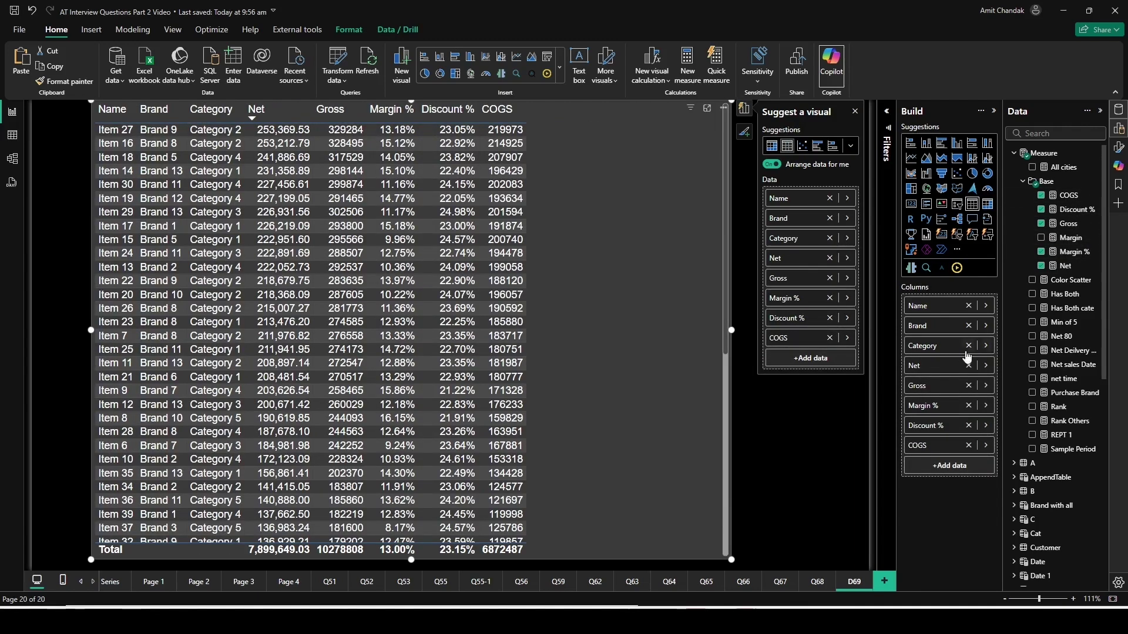
{"action": "left_click_drag", "start_coordinate": [935, 325], "coordinate": [925, 354]}
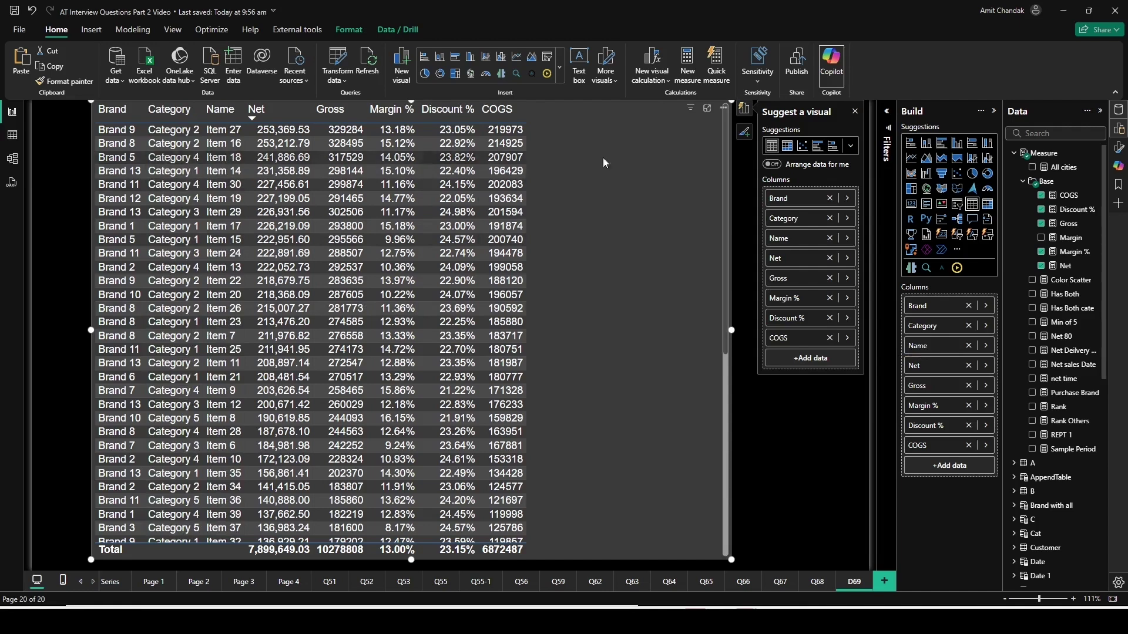
{"action": "left_click", "coordinate": [744, 305]}
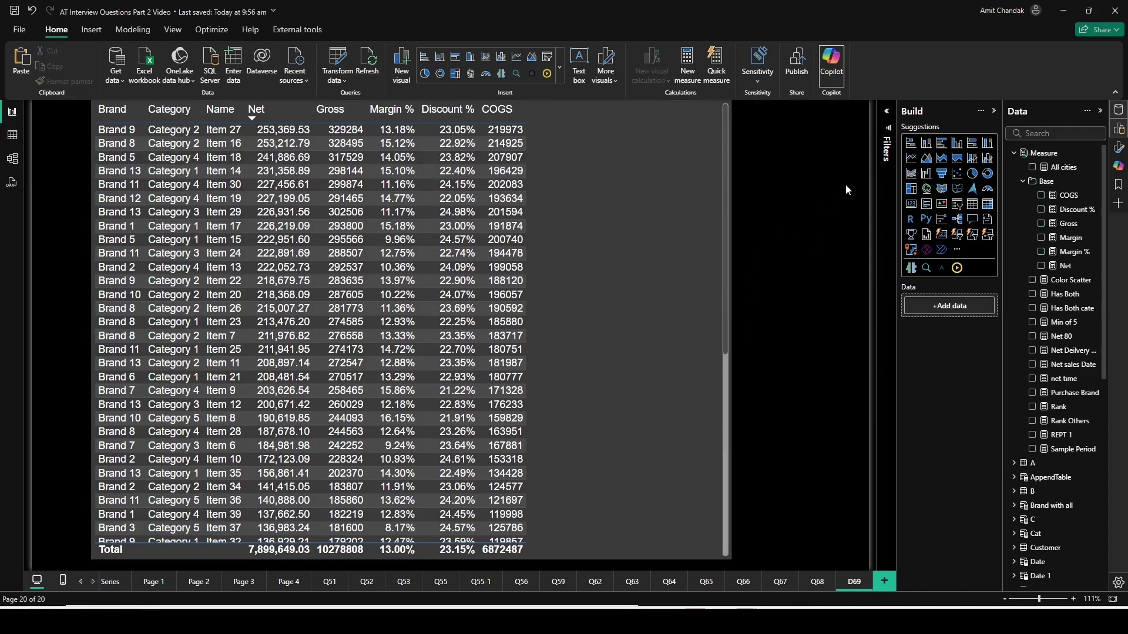
- Set page D69's type to Drillthrough and use Brand from the Item table as its drill-through field
{"action": "left_click", "coordinate": [1120, 148]}
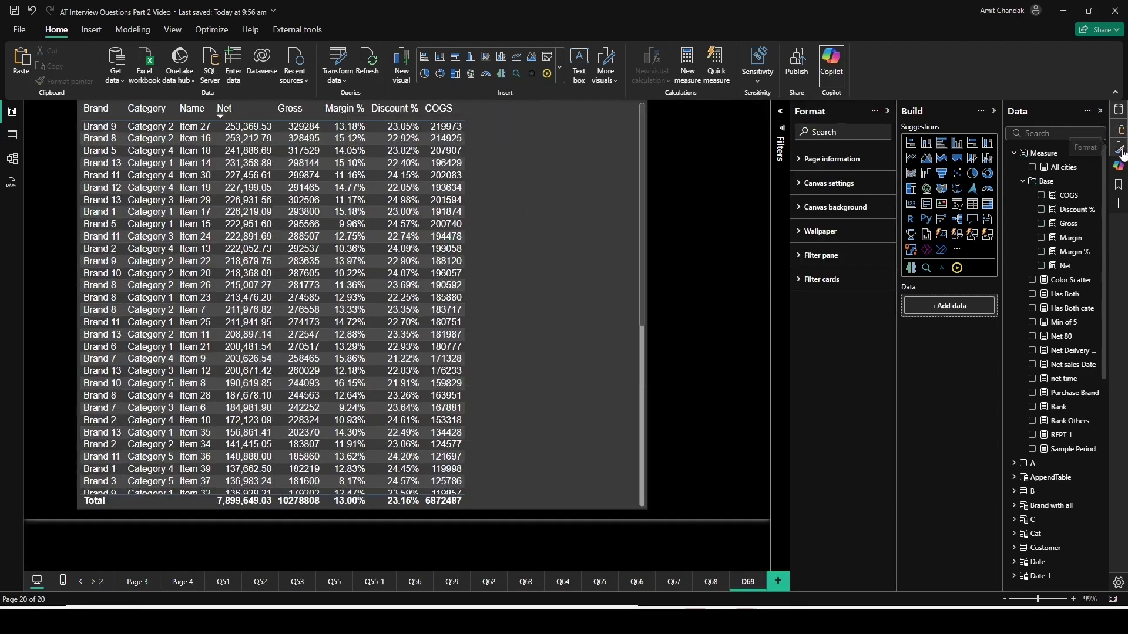
{"action": "left_click", "coordinate": [800, 159]}
{"action": "left_click", "coordinate": [829, 231]}
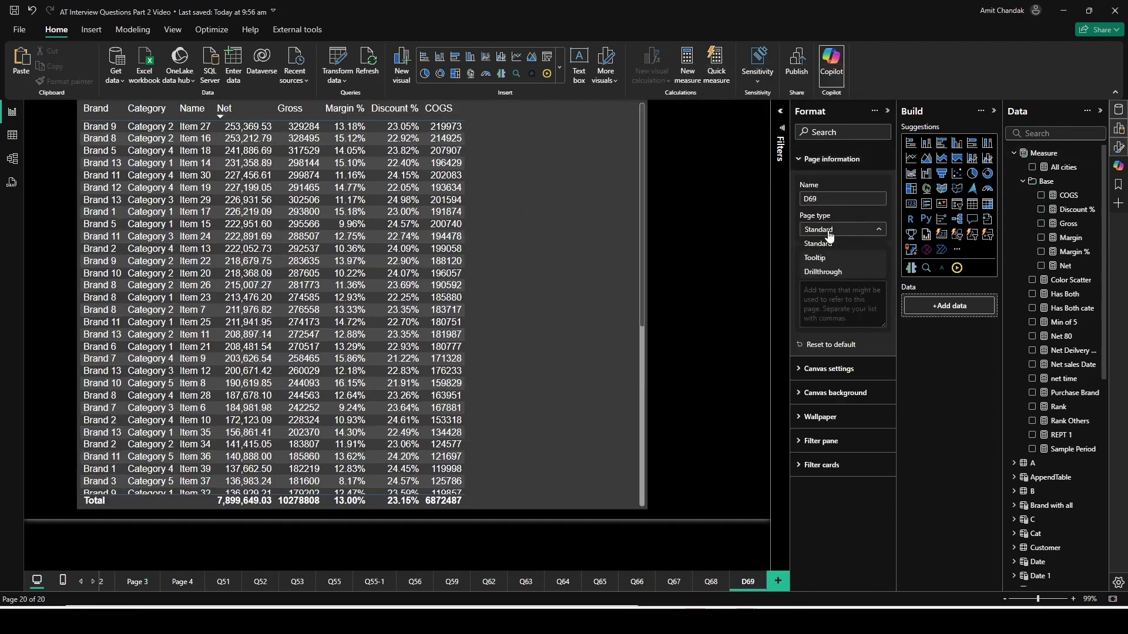
{"action": "left_click", "coordinate": [826, 274]}
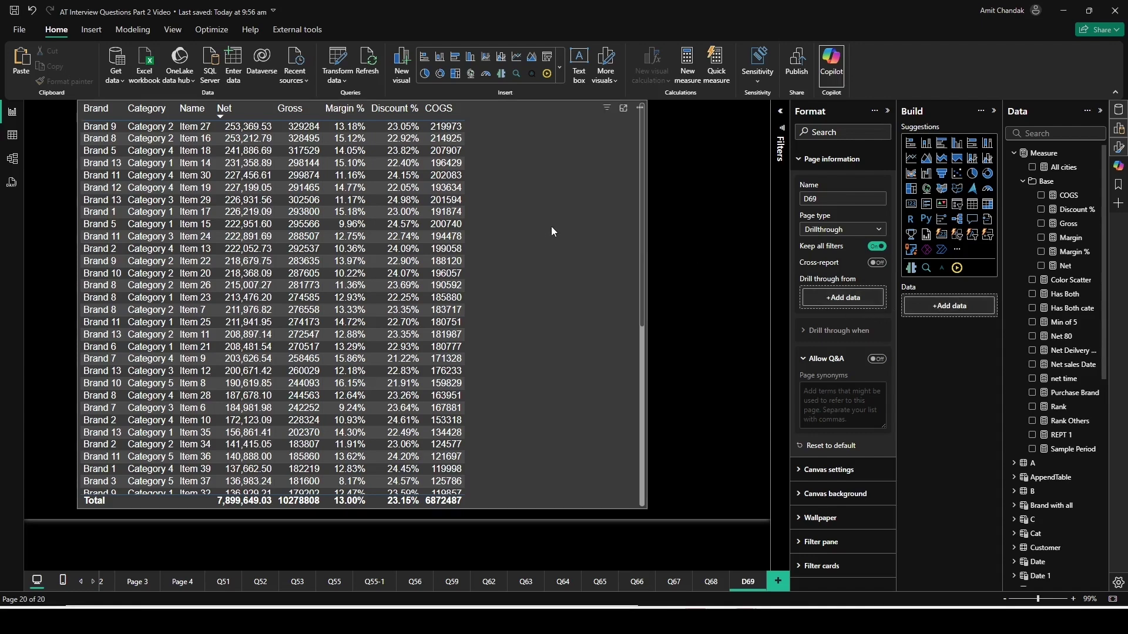
{"action": "scroll", "coordinate": [1070, 358], "scroll_direction": "down", "scroll_amount": 5}
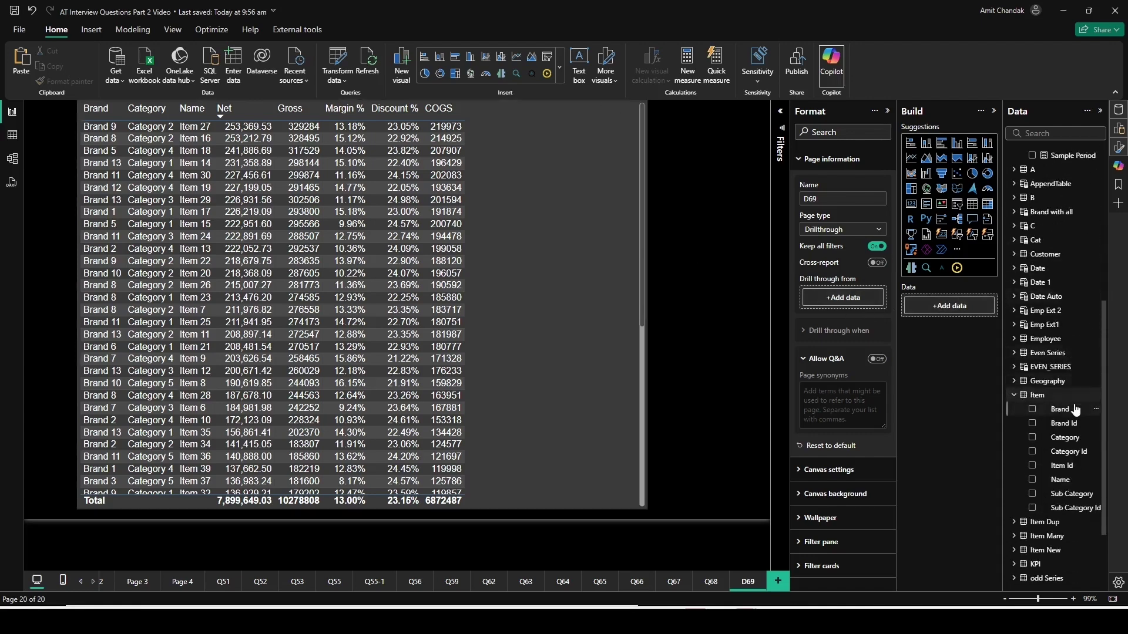
{"action": "left_click_drag", "start_coordinate": [1059, 408], "coordinate": [849, 297]}
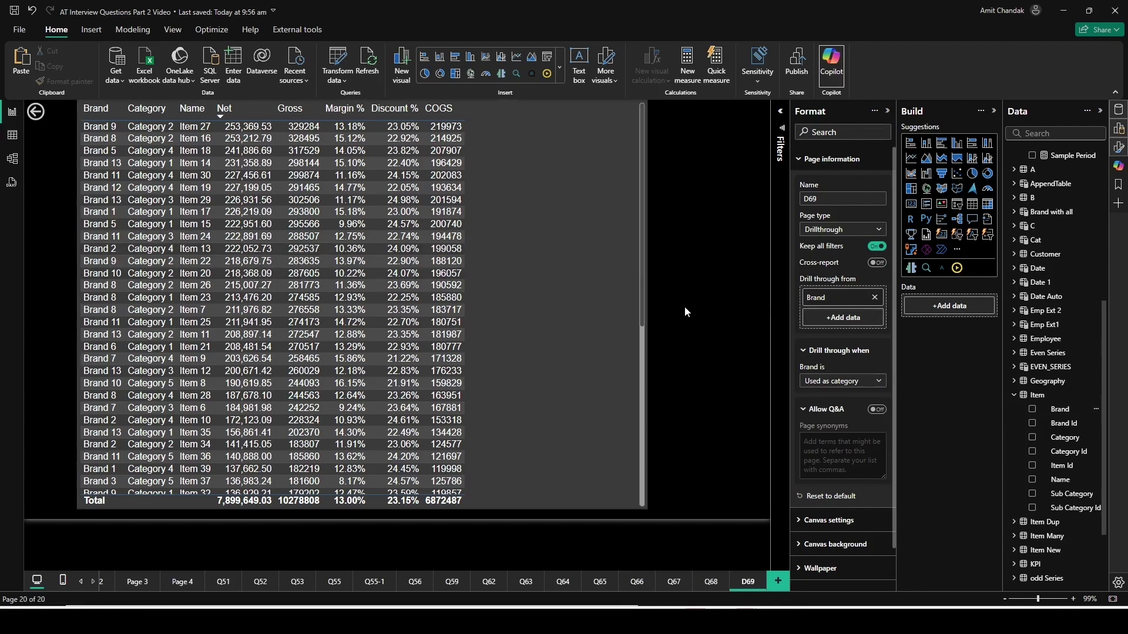
- On page Q66, drill through from the Brand 8 column of the Net by Brand chart to D69
{"action": "left_click", "coordinate": [638, 582]}
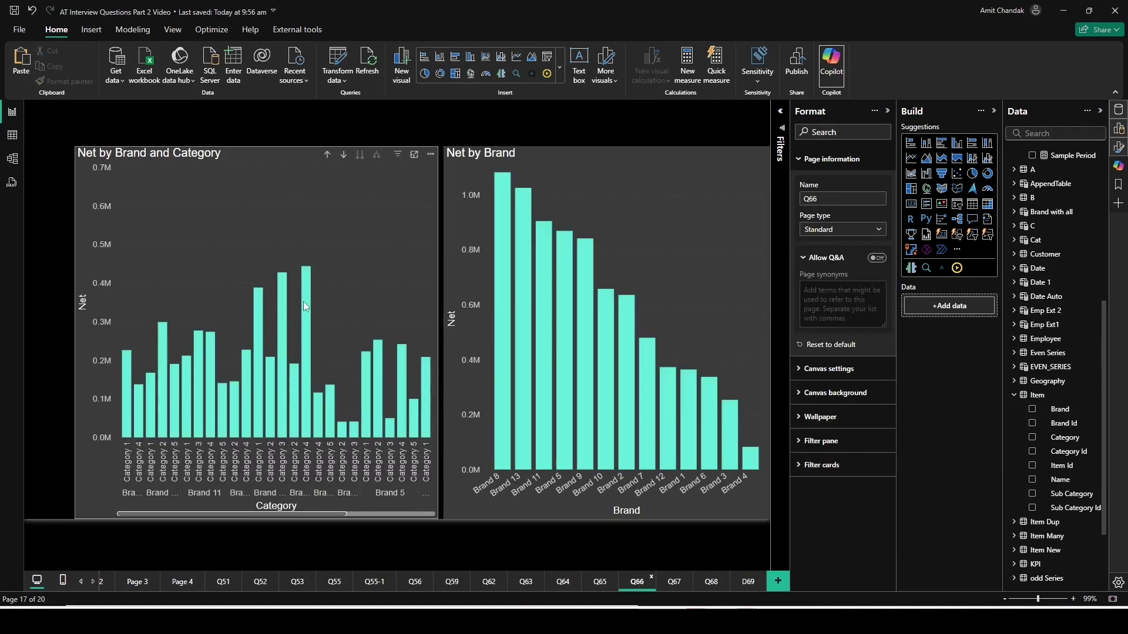
{"action": "right_click", "coordinate": [505, 235]}
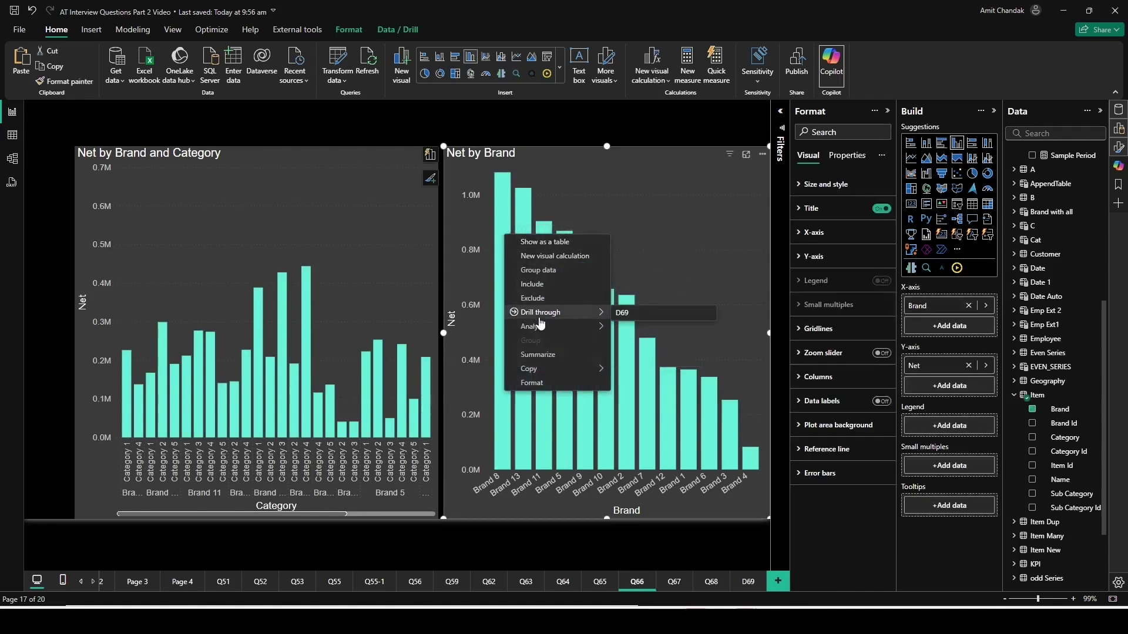
{"action": "mouse_move", "coordinate": [602, 312]}
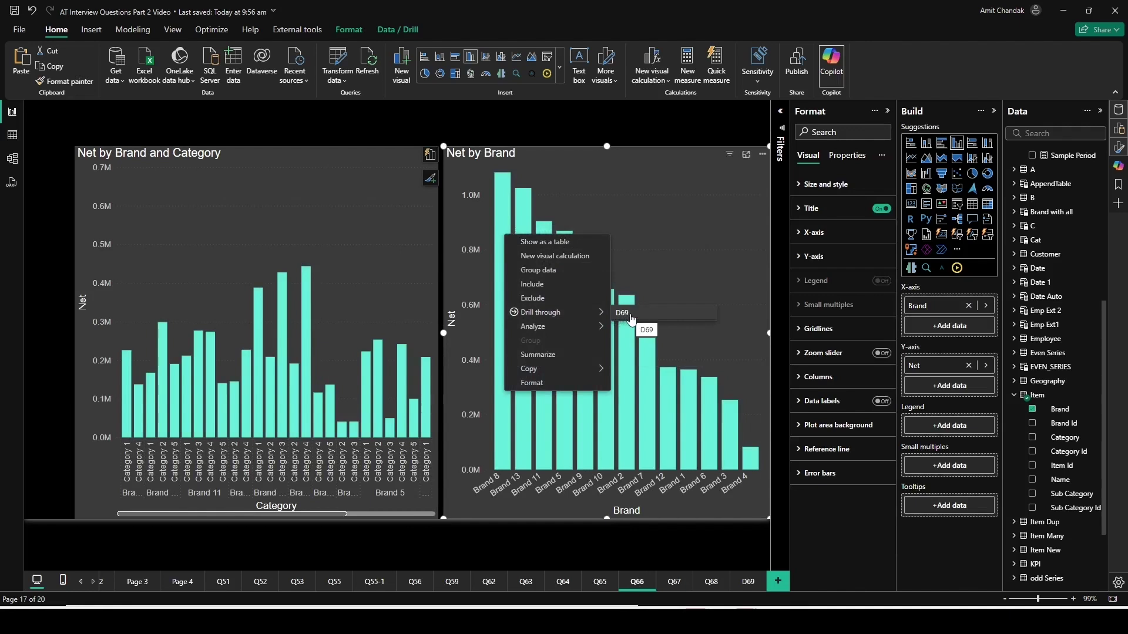
{"action": "left_click", "coordinate": [630, 316]}
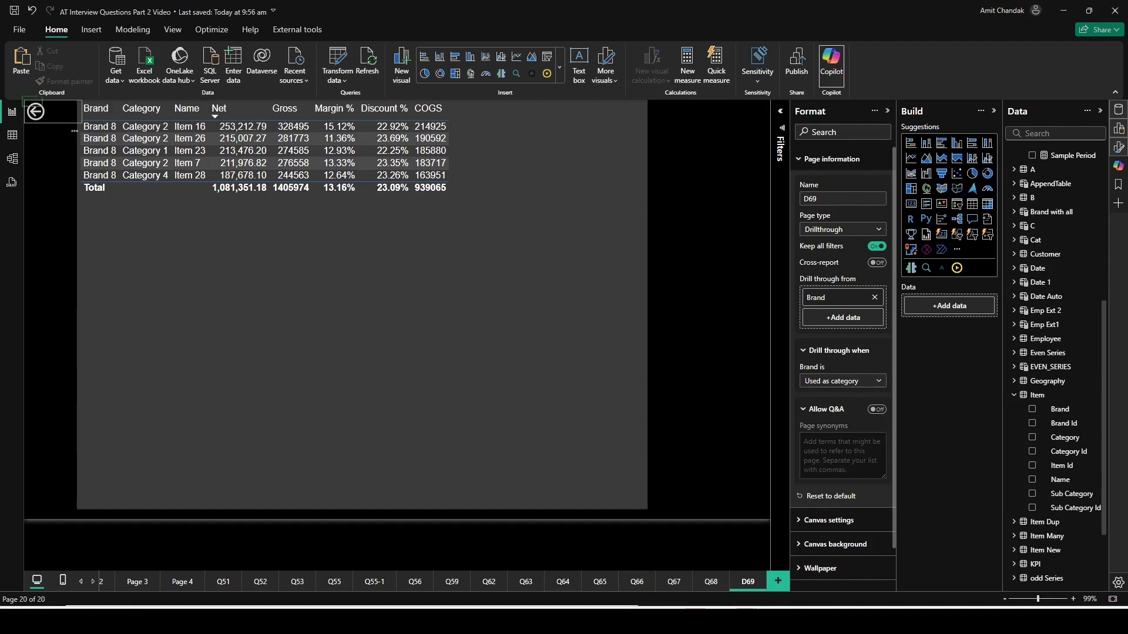
- Go back from the drill-through page D69 to the source page Q66
{"action": "left_click", "coordinate": [35, 111]}
{"action": "key", "text": "Escape"}
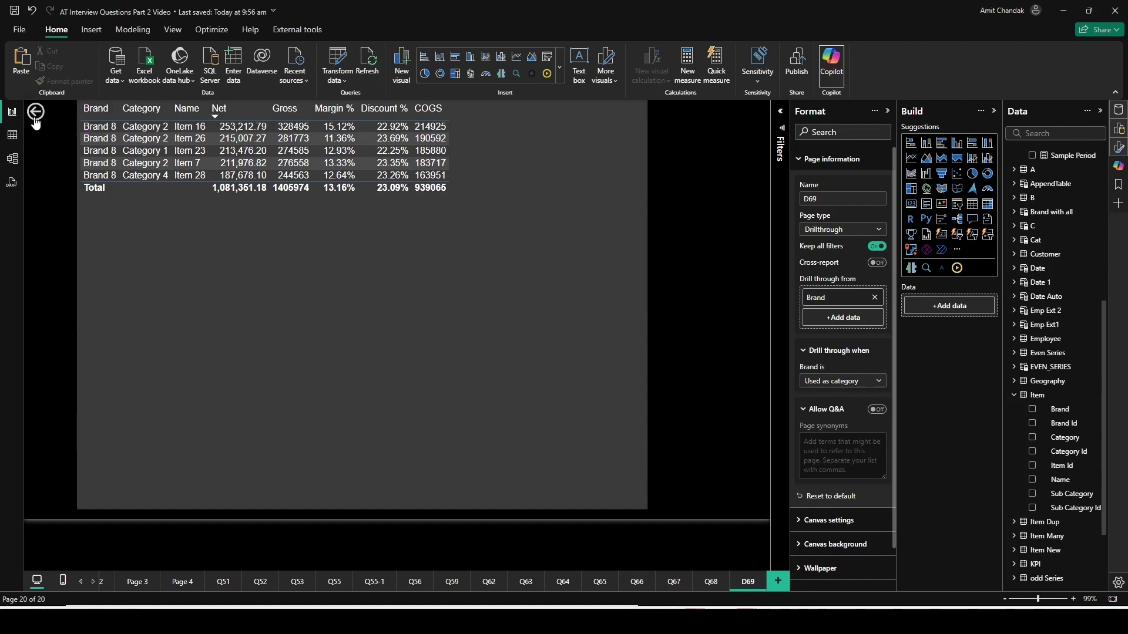
{"action": "left_click", "coordinate": [36, 117], "text": "ctrl"}
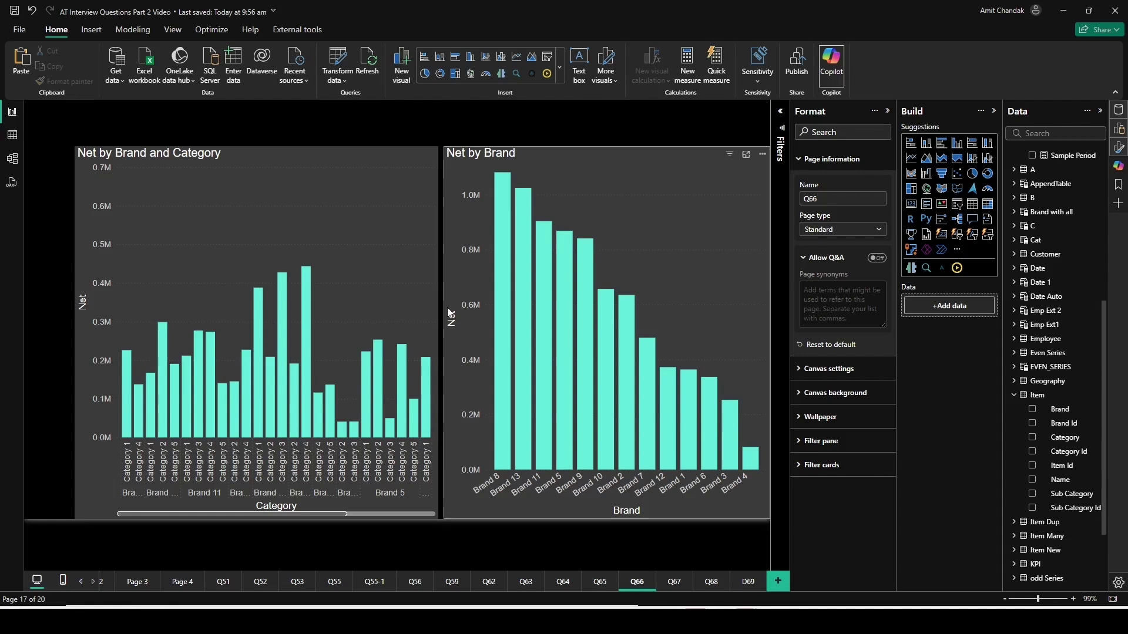
- Drill through from the Brand 1, Category 1 column of the Net by Brand and Category chart to D69
{"action": "right_click", "coordinate": [129, 374]}
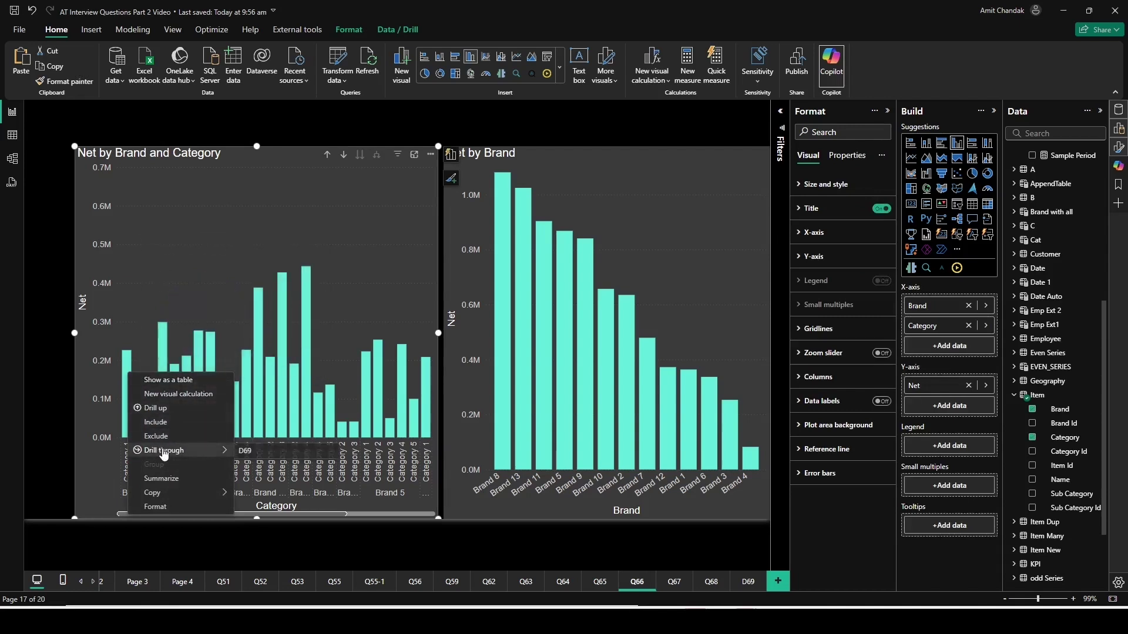
{"action": "mouse_move", "coordinate": [177, 455]}
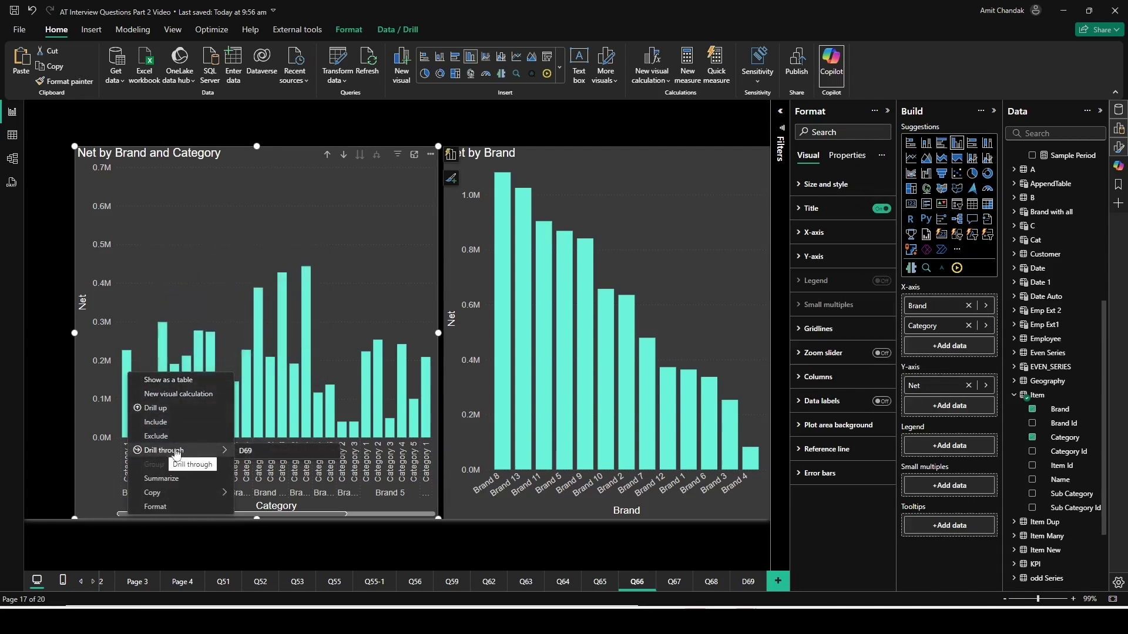
{"action": "left_click", "coordinate": [244, 455]}
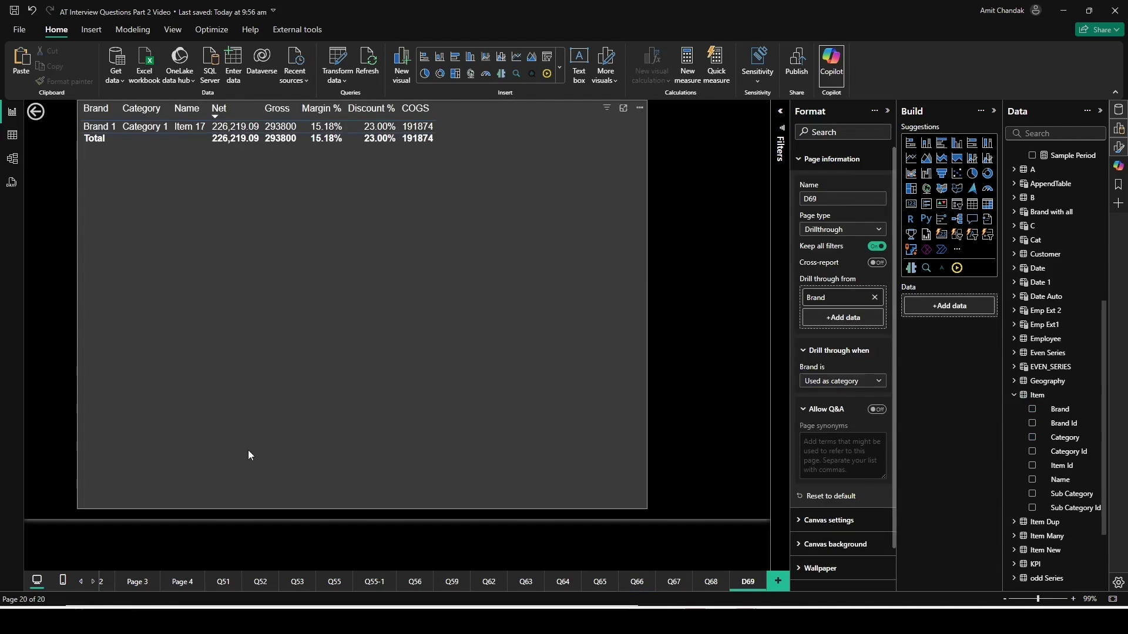
- Review D69's Keep all filters setting and Brand drill-through field, and go back to page Q66
{"action": "left_click_drag", "start_coordinate": [780, 233], "coordinate": [915, 257]}
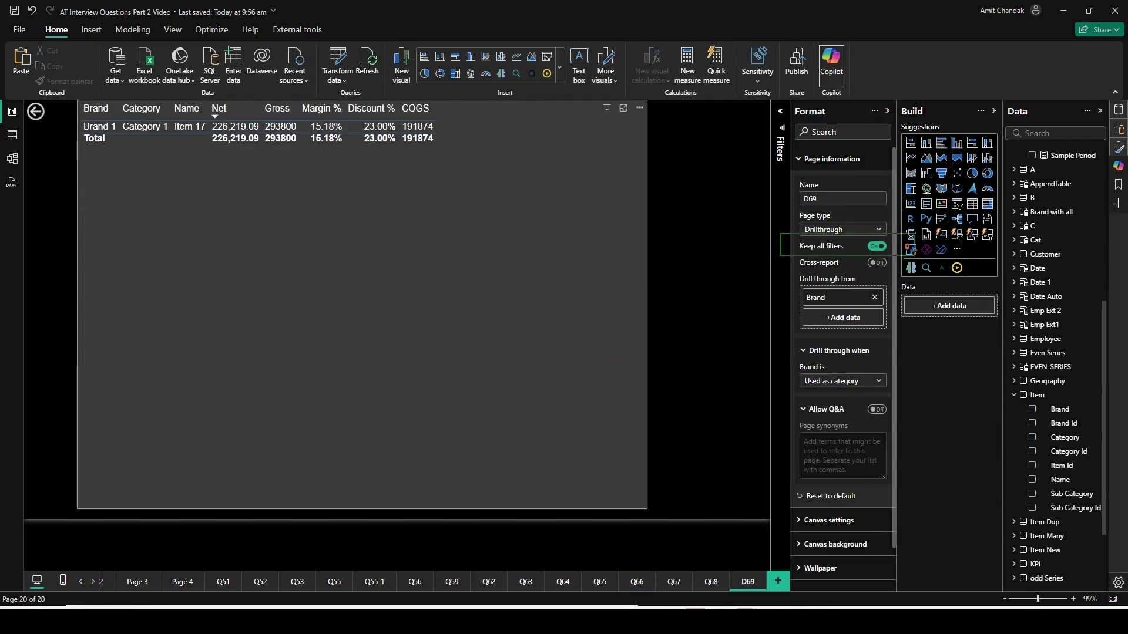
{"action": "mouse_move", "coordinate": [780, 274]}
{"action": "left_mouse_down"}
{"action": "mouse_move", "coordinate": [846, 312]}
{"action": "mouse_move", "coordinate": [893, 312]}
{"action": "left_mouse_up"}
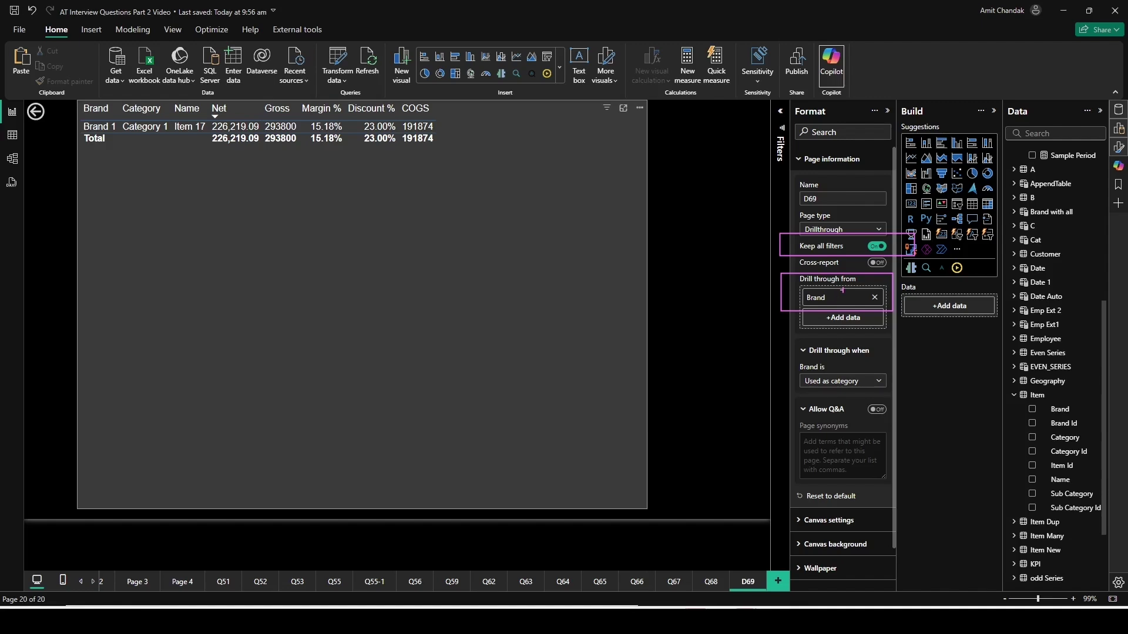
{"action": "left_click", "coordinate": [37, 112], "text": "ctrl"}
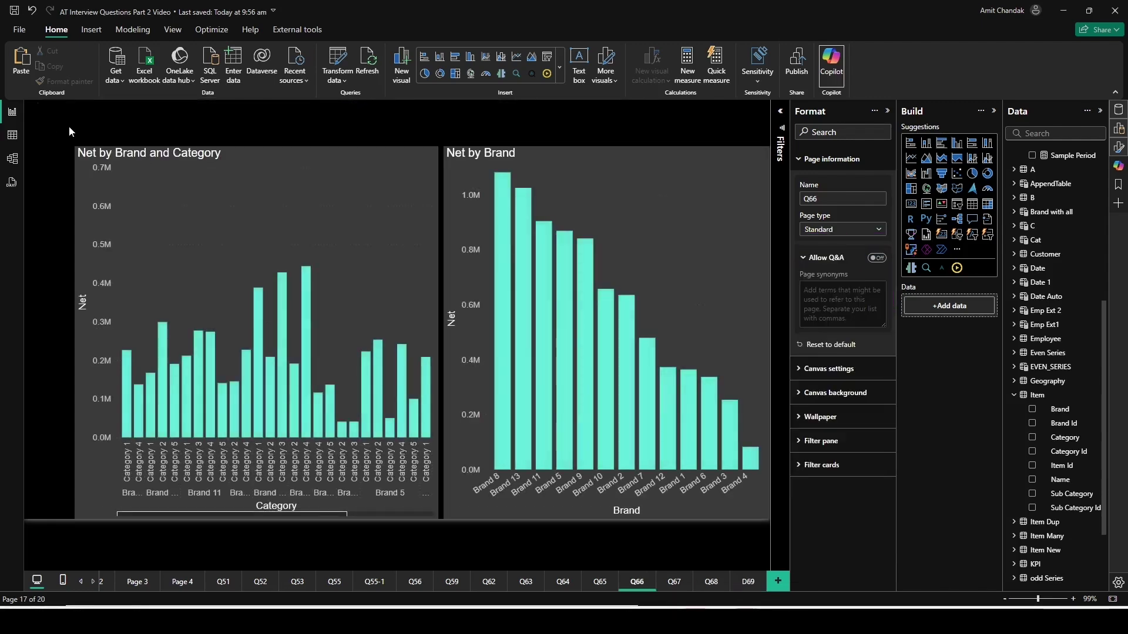
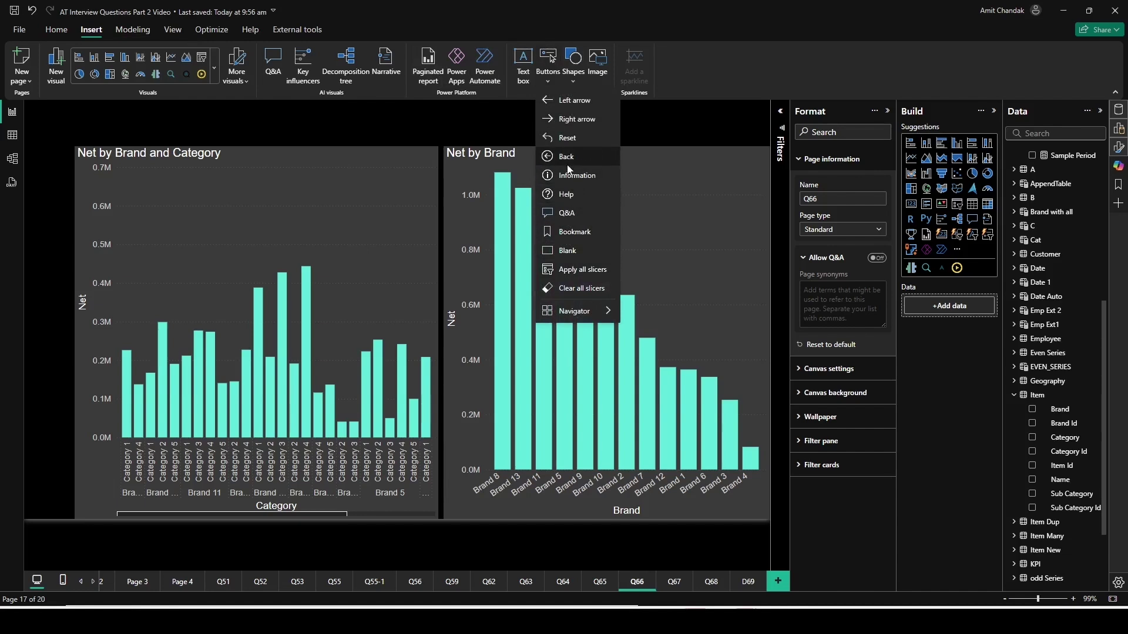
- Add a blank button over the upper part of the Net by Brand and Category chart and label it "Drill Through"
{"action": "left_click", "coordinate": [568, 251]}
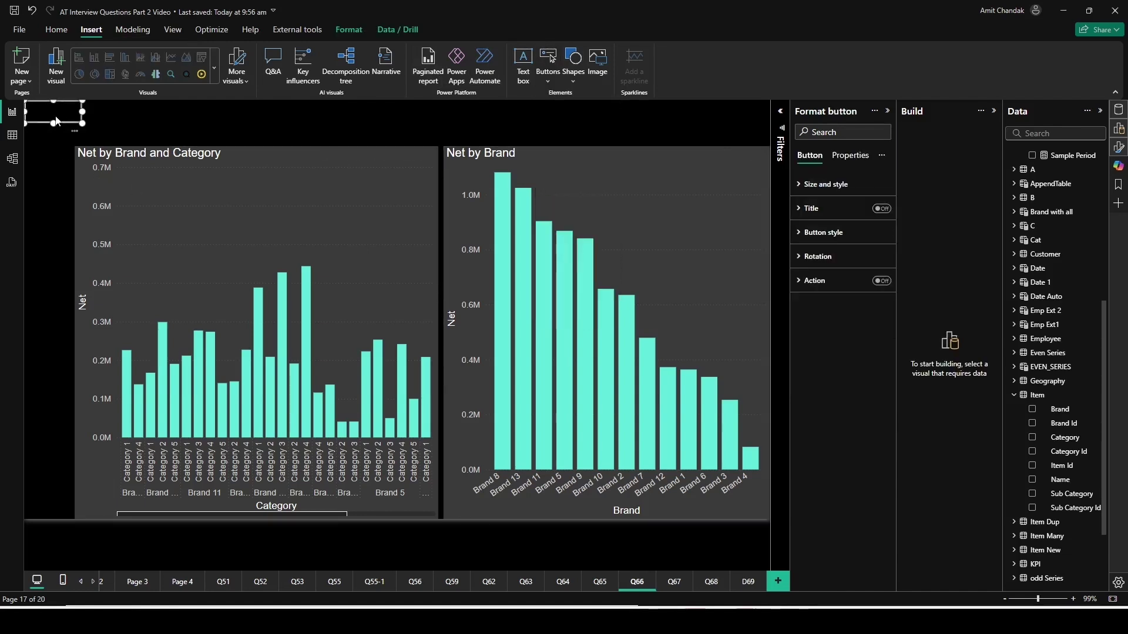
{"action": "left_click_drag", "start_coordinate": [56, 116], "coordinate": [299, 182]}
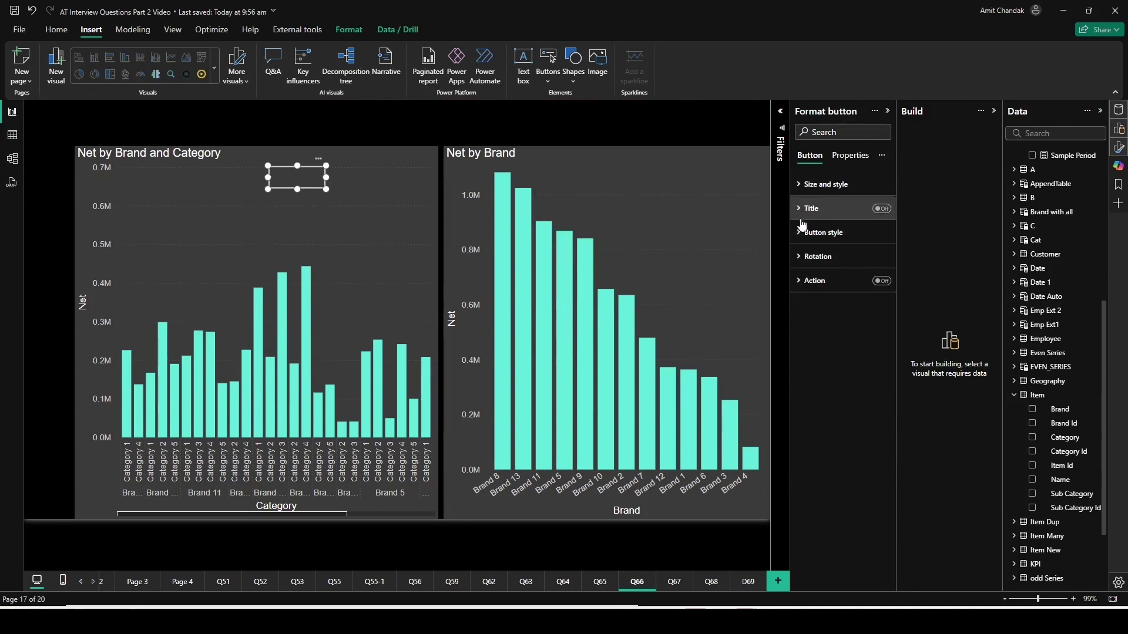
{"action": "left_click", "coordinate": [799, 240]}
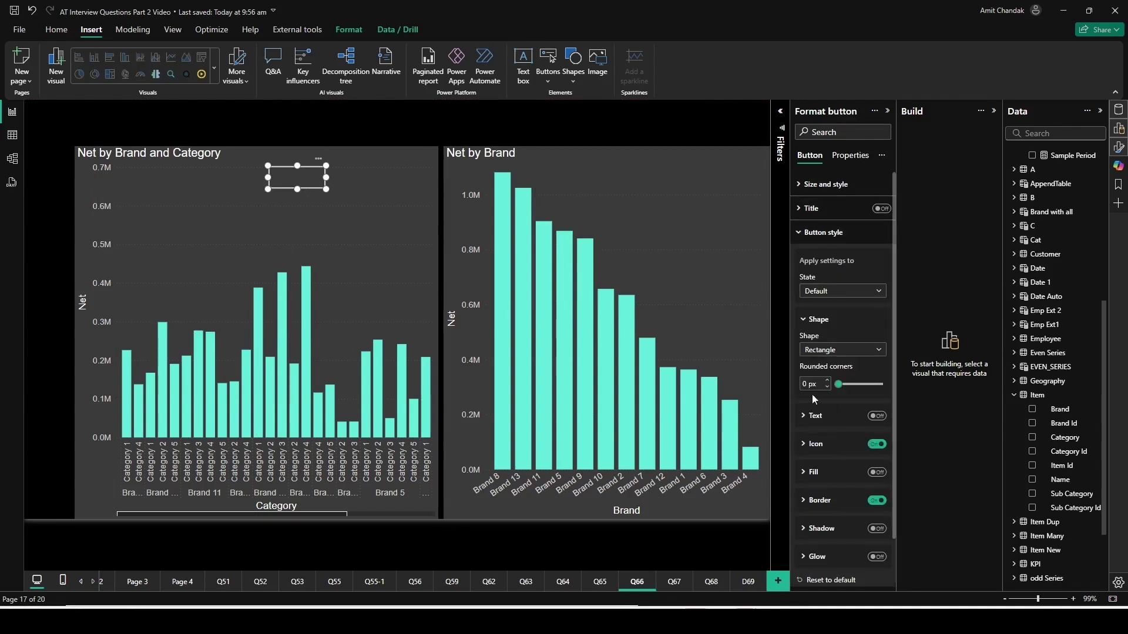
{"action": "left_click", "coordinate": [876, 416]}
{"action": "left_click", "coordinate": [806, 416]}
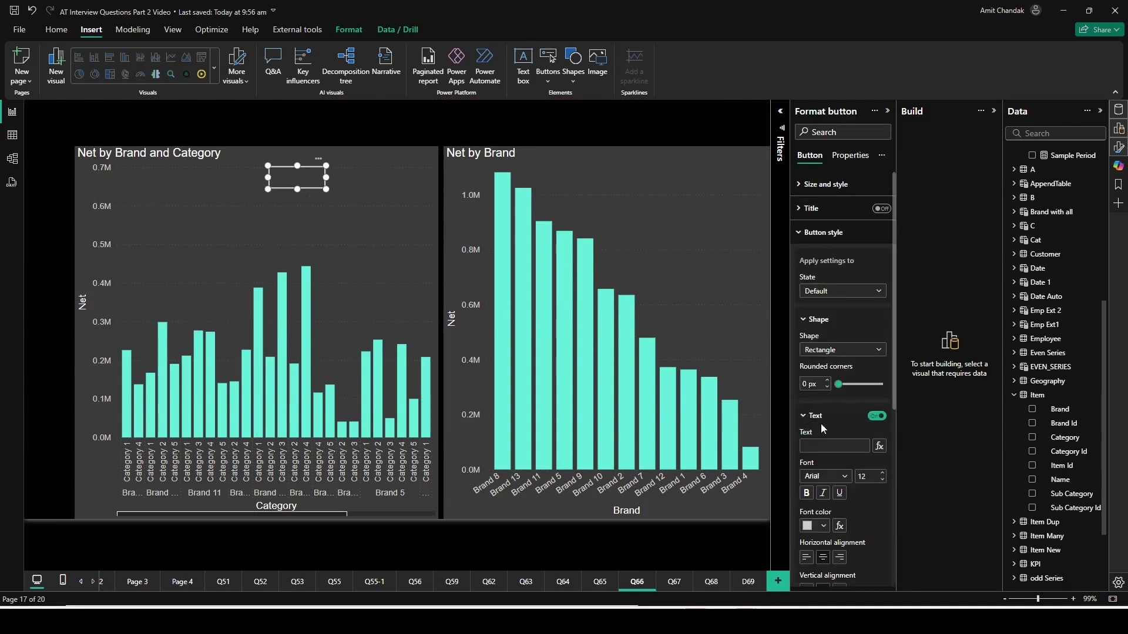
{"action": "left_click", "coordinate": [818, 446]}
{"action": "type", "text": "Drill Through"}
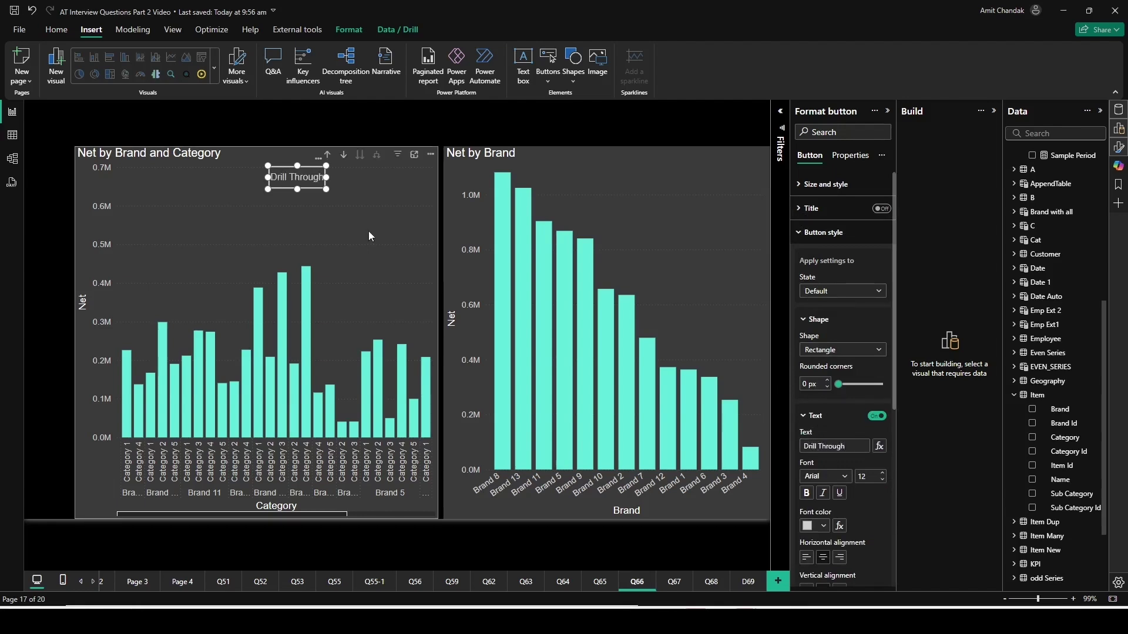
- Turn on the Drill Through button's action and set its type to Drill through
{"action": "scroll", "coordinate": [837, 393], "scroll_direction": "down", "scroll_amount": 3}
{"action": "scroll", "coordinate": [840, 343], "scroll_direction": "down", "scroll_amount": 5}
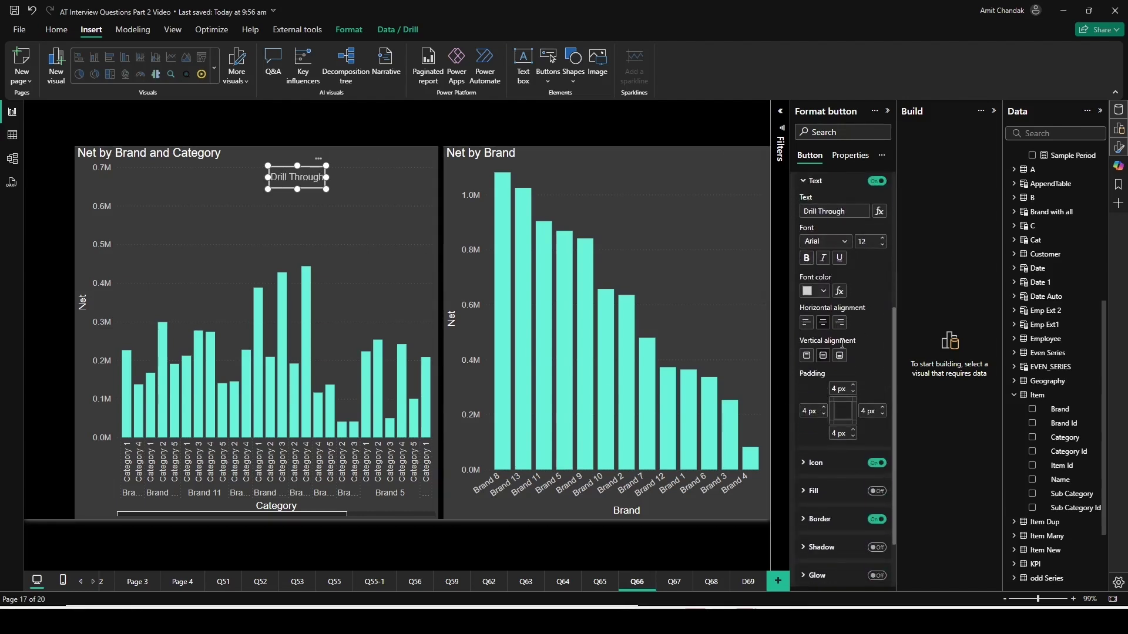
{"action": "left_click", "coordinate": [798, 582]}
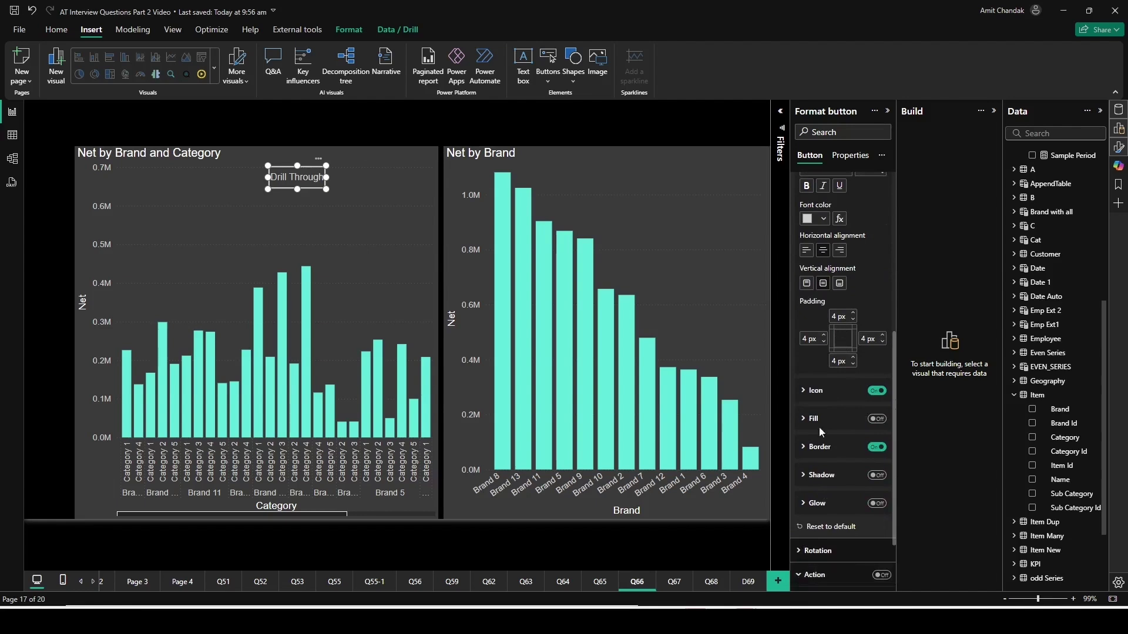
{"action": "scroll", "coordinate": [819, 426], "scroll_direction": "down", "scroll_amount": 2}
{"action": "left_click", "coordinate": [883, 496]}
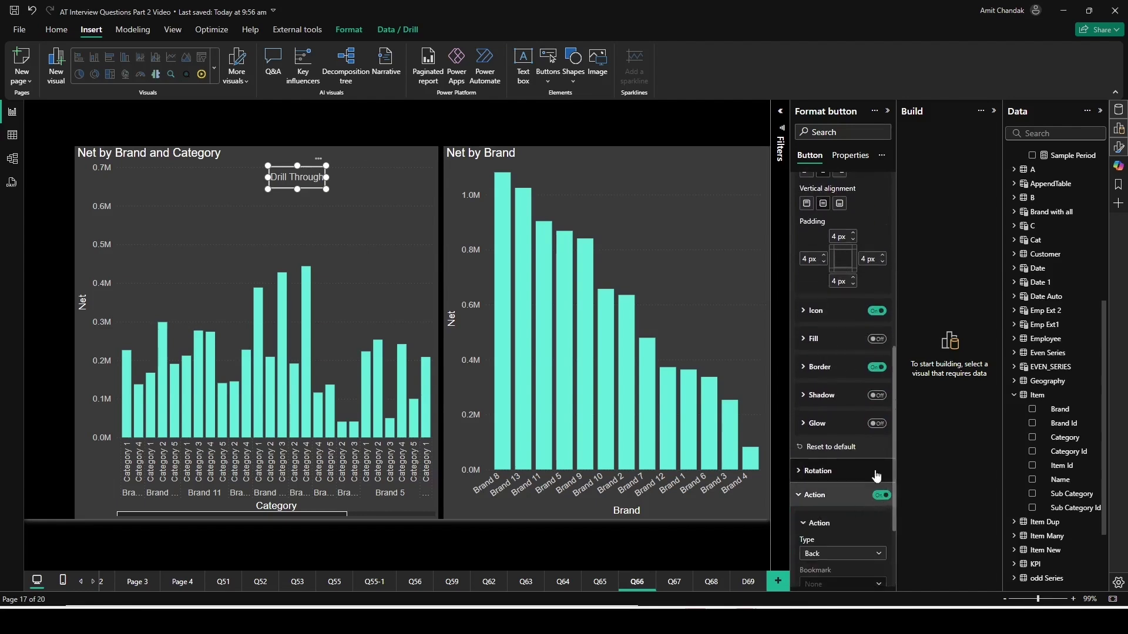
{"action": "scroll", "coordinate": [853, 358], "scroll_direction": "down", "scroll_amount": 3}
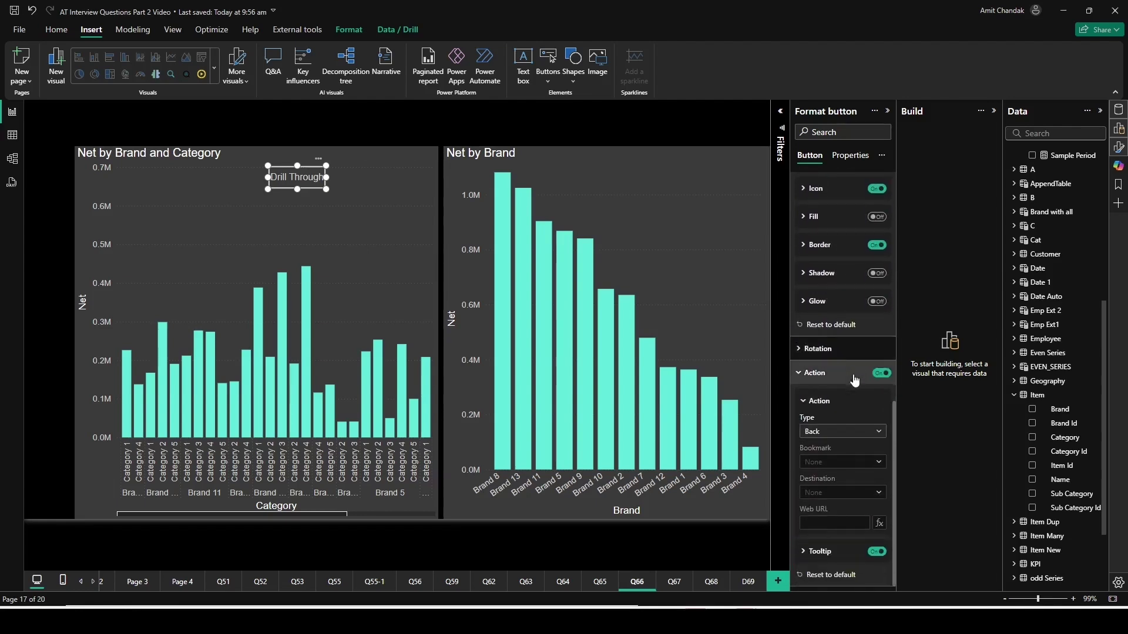
{"action": "left_click", "coordinate": [845, 431]}
{"action": "left_click", "coordinate": [844, 474]}
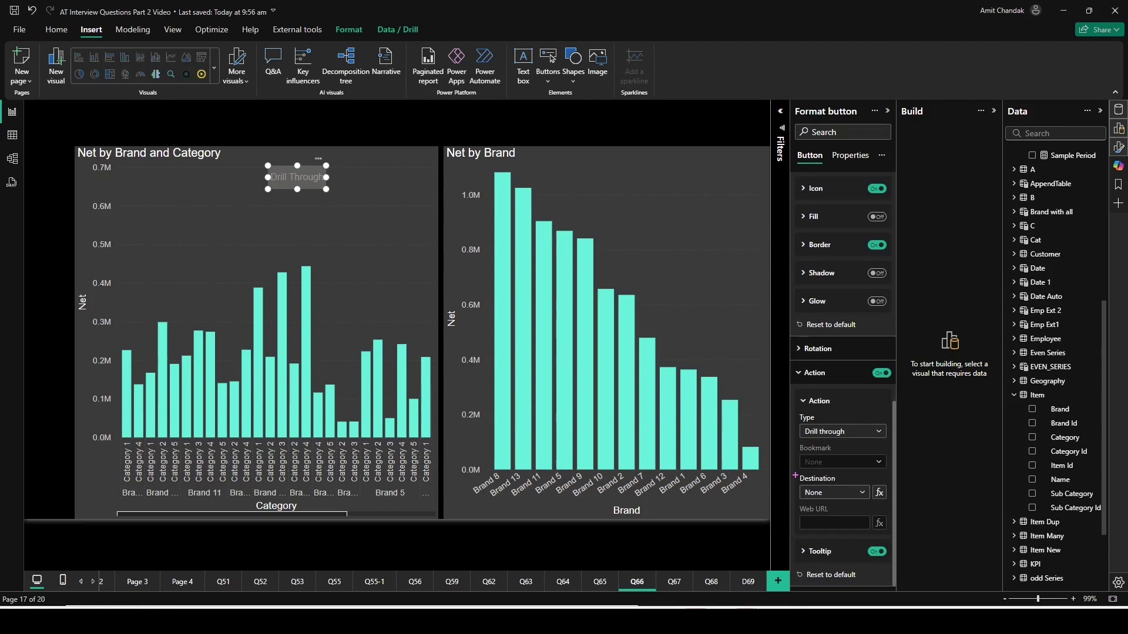
- Set the button's drill-through destination to page D69 and deselect the button
{"action": "left_click_drag", "start_coordinate": [796, 475], "coordinate": [900, 503]}
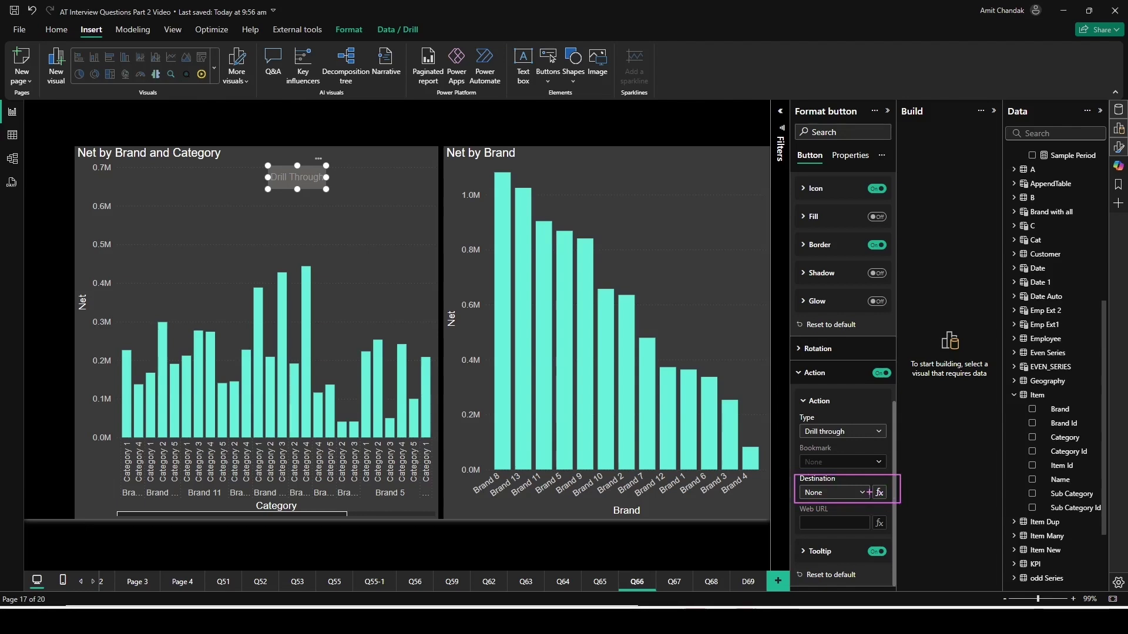
{"action": "key", "text": "Escape"}
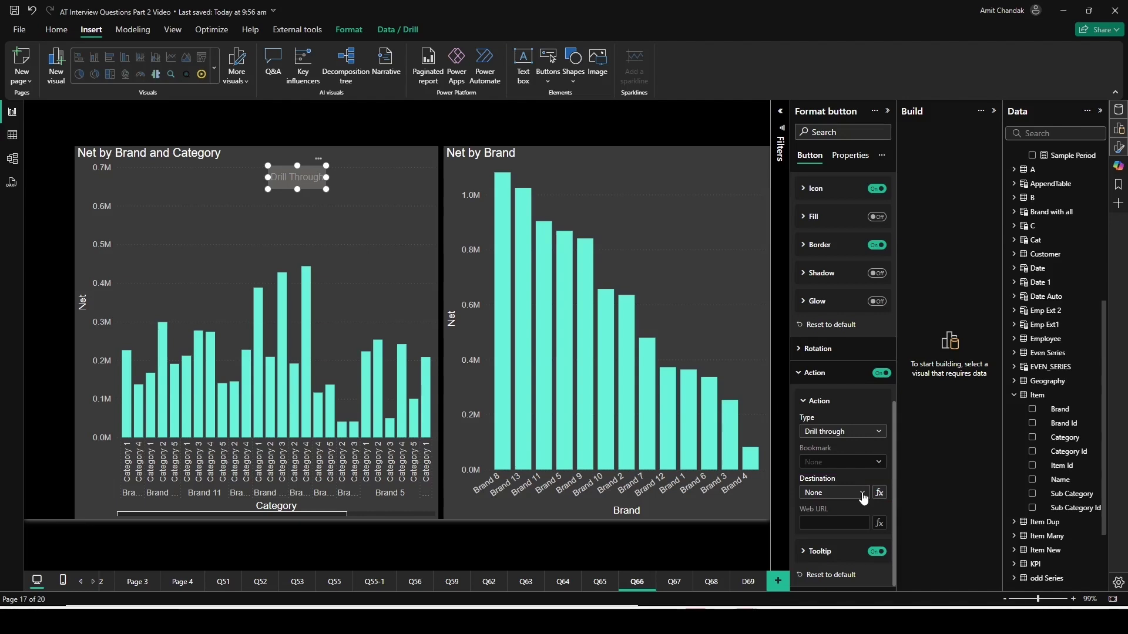
{"action": "left_click", "coordinate": [859, 496]}
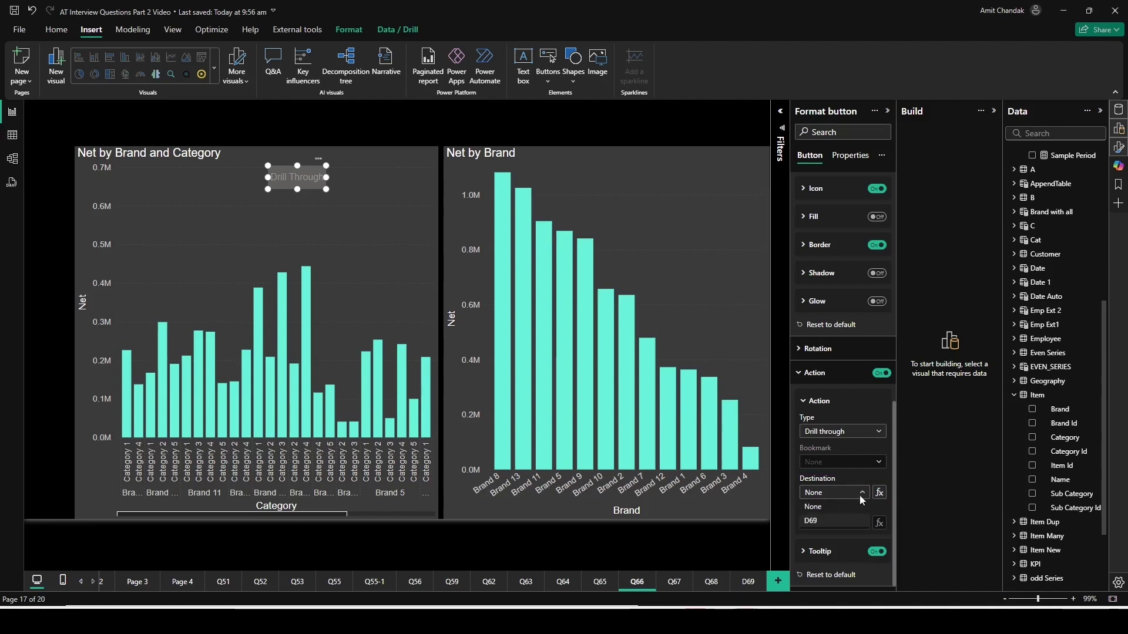
{"action": "left_click", "coordinate": [823, 519]}
{"action": "left_click", "coordinate": [636, 535]}
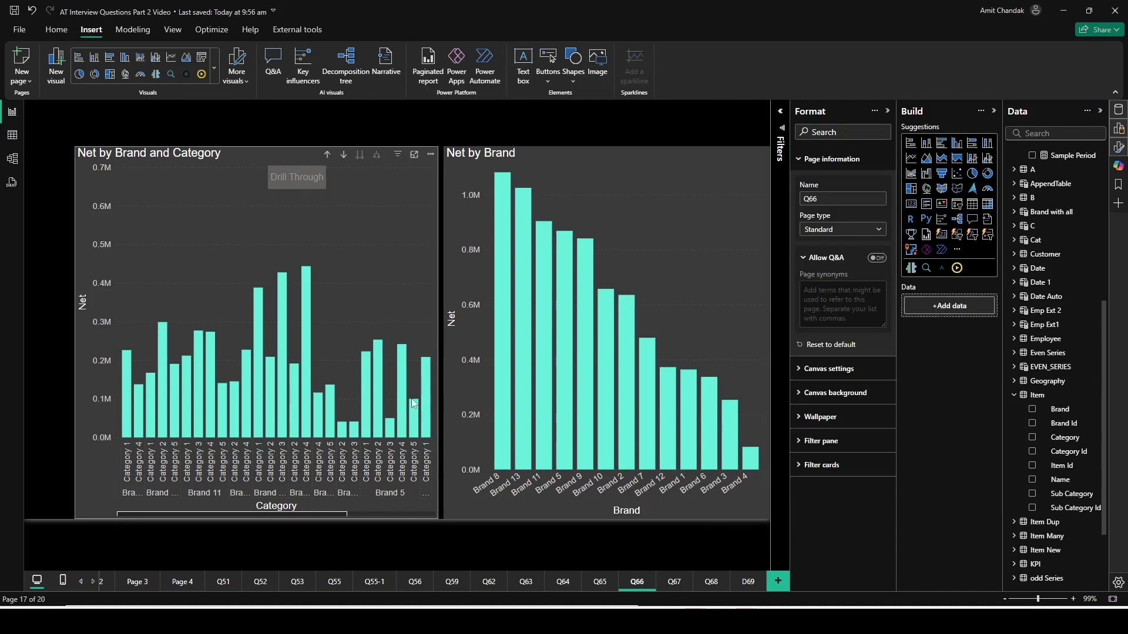
- Select the Brand 8 column in the Net by Brand chart, drill through with the button, and go back to page Q66
{"action": "left_click", "coordinate": [507, 269]}
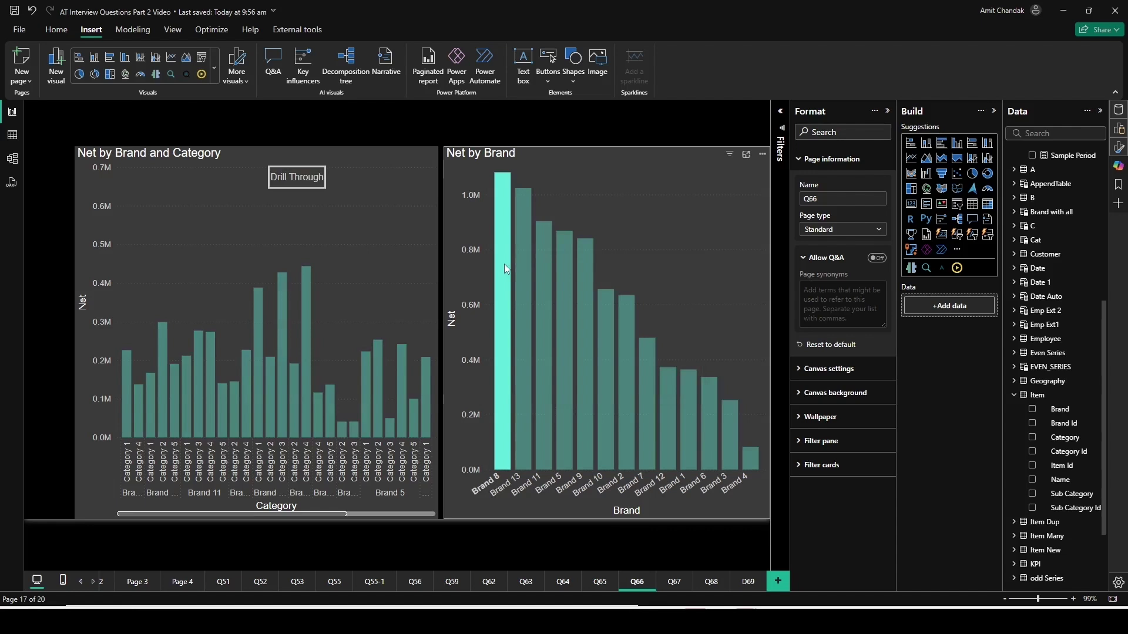
{"action": "left_click", "coordinate": [307, 181], "text": "ctrl"}
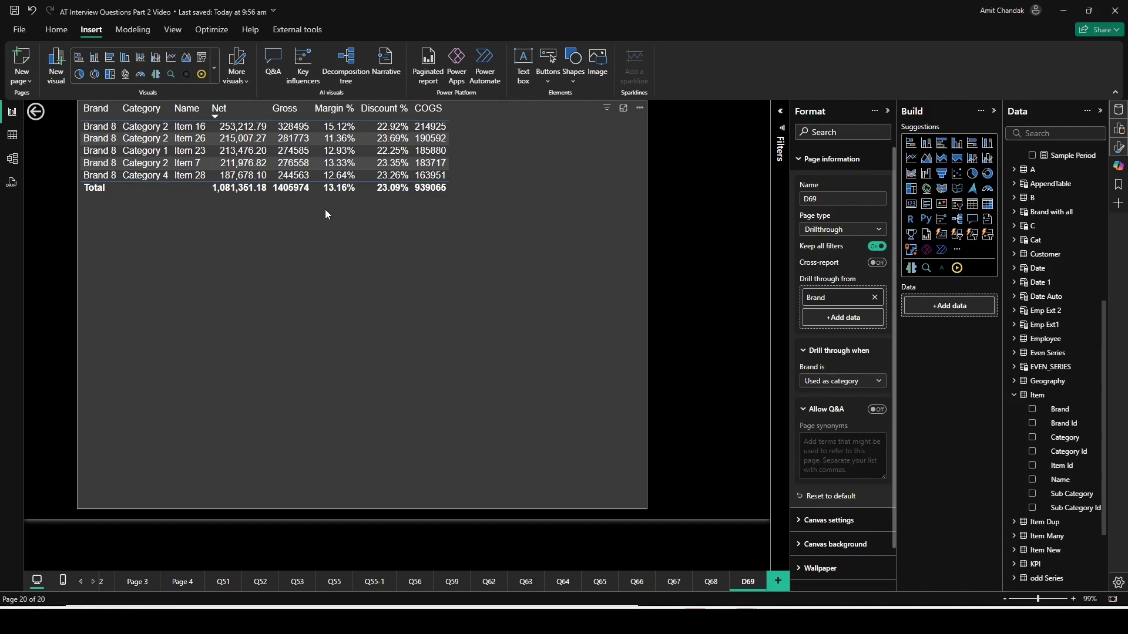
{"action": "left_click", "coordinate": [34, 114], "text": "ctrl"}
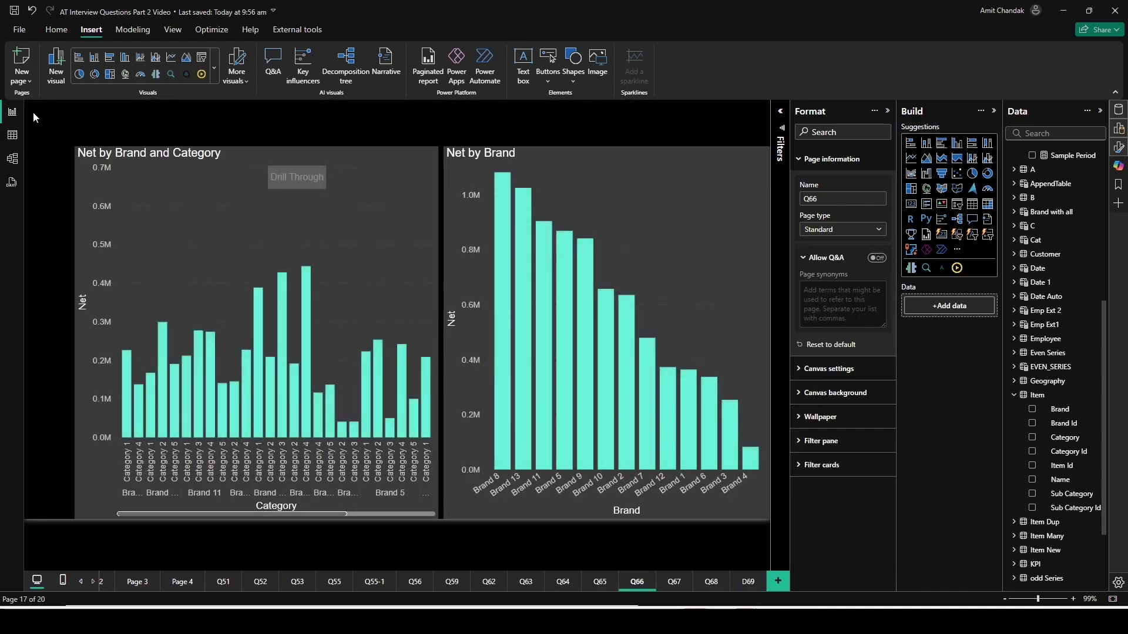
- Turn off Keep all filters on page D69 and return to page Q66
{"action": "mouse_move", "coordinate": [517, 249]}
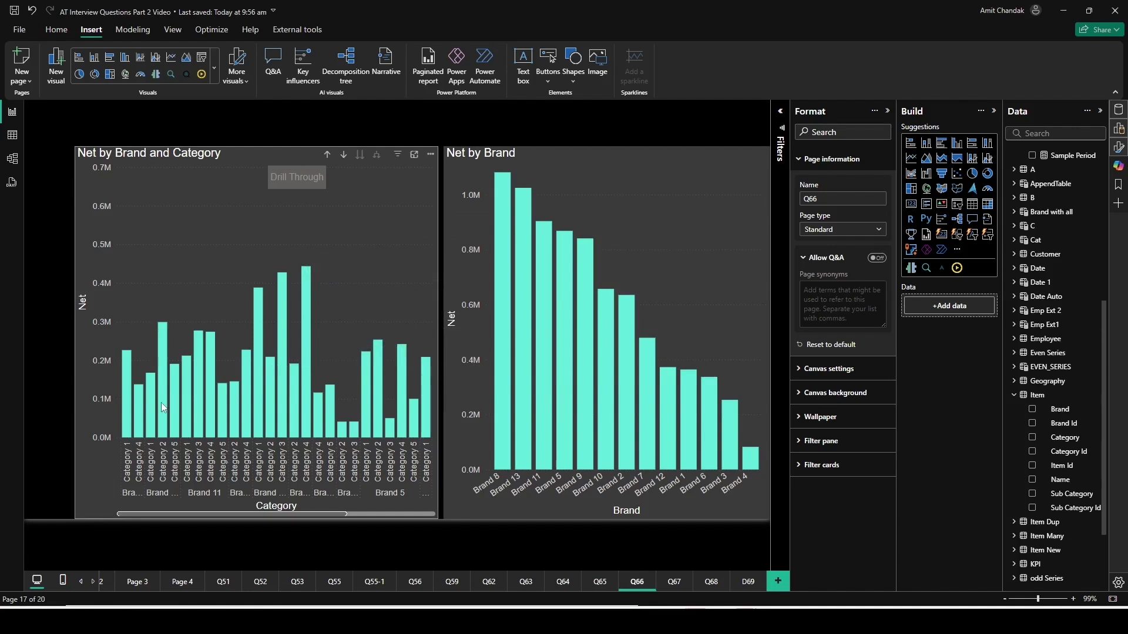
{"action": "mouse_move", "coordinate": [177, 396]}
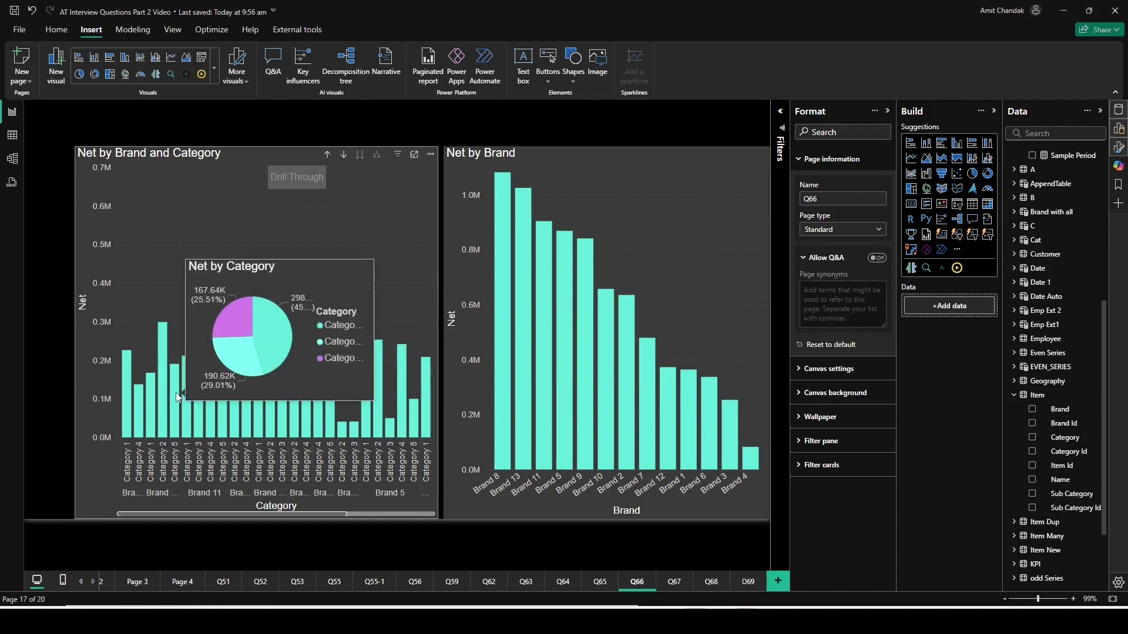
{"action": "left_click", "coordinate": [749, 582]}
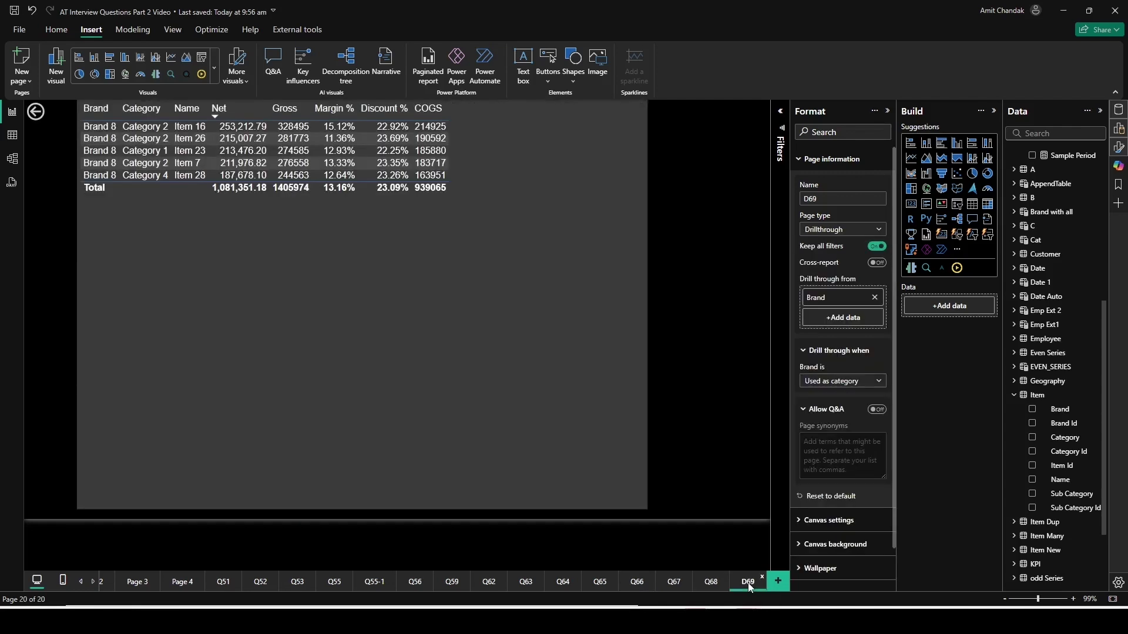
{"action": "left_click", "coordinate": [874, 249]}
{"action": "left_click", "coordinate": [636, 582]}
- Drill through to D69 from the tallest Category 4 column of the Net by Brand and Category chart, and go back to Q66
{"action": "right_click", "coordinate": [308, 289]}
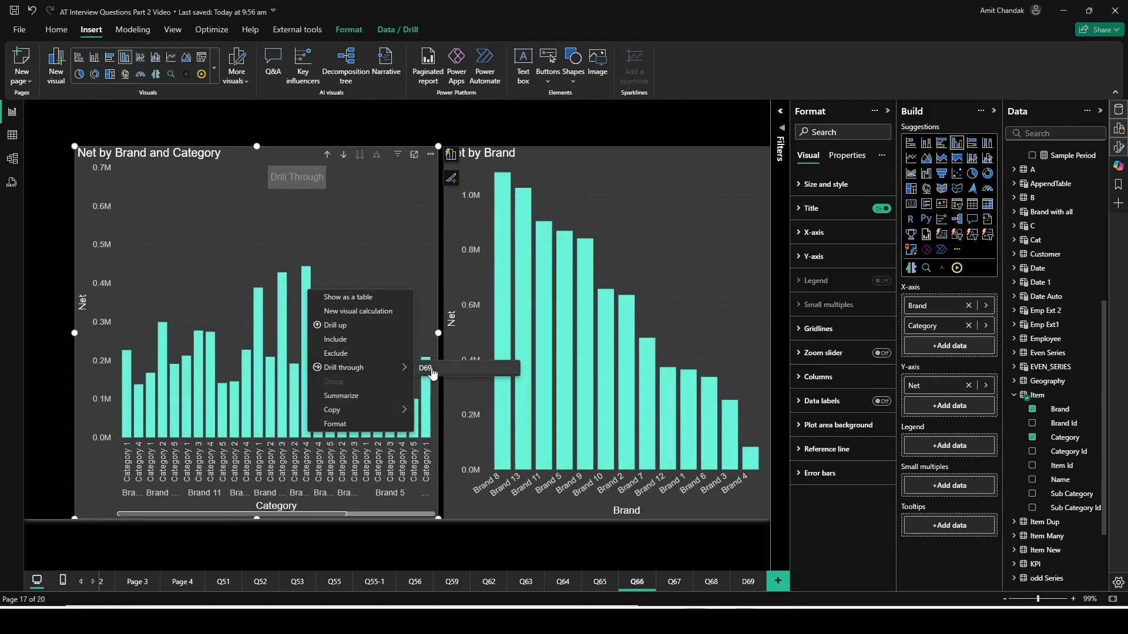
{"action": "left_click", "coordinate": [426, 369]}
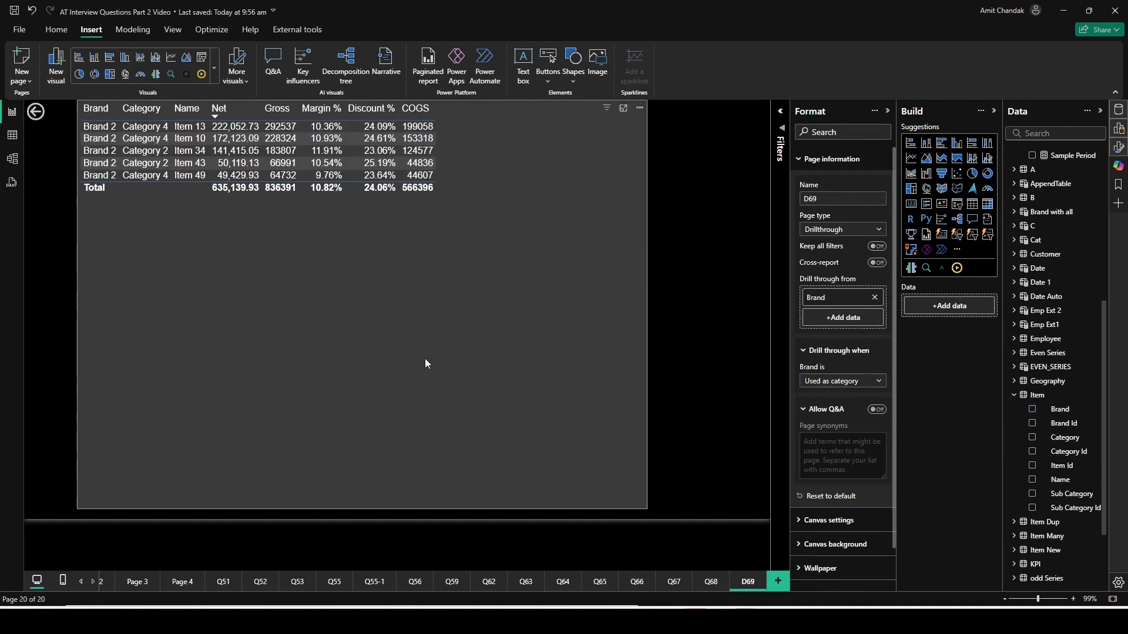
{"action": "left_click", "coordinate": [36, 112], "text": "ctrl"}
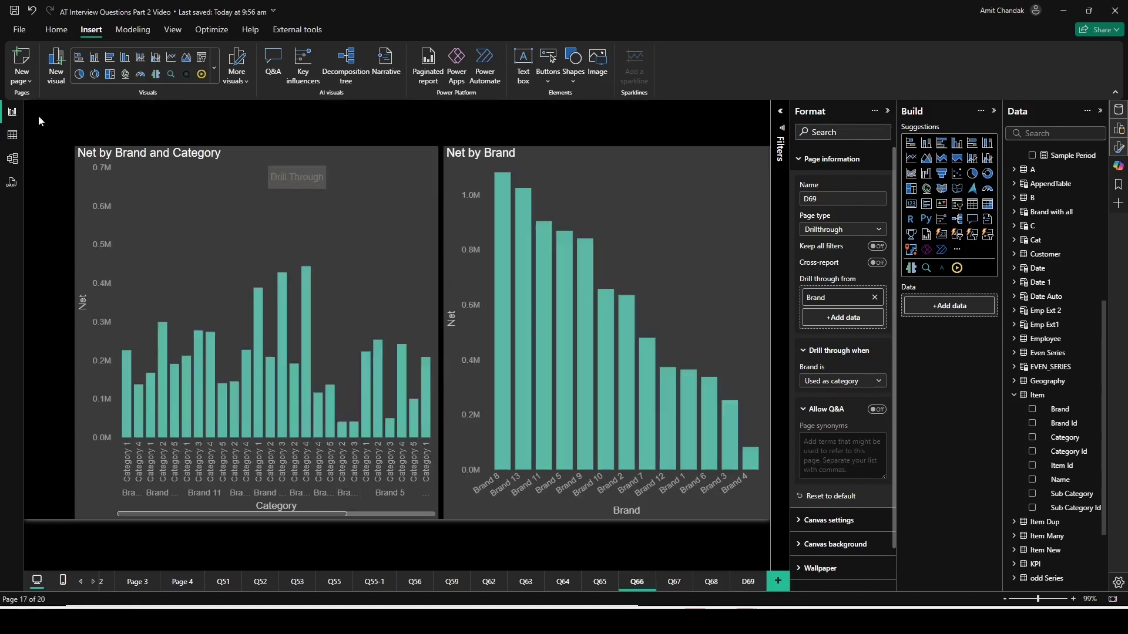
{"action": "left_click", "coordinate": [312, 191]}
- Duplicate page D69 and turn on Keep all filters for the copy
{"action": "left_click", "coordinate": [746, 583]}
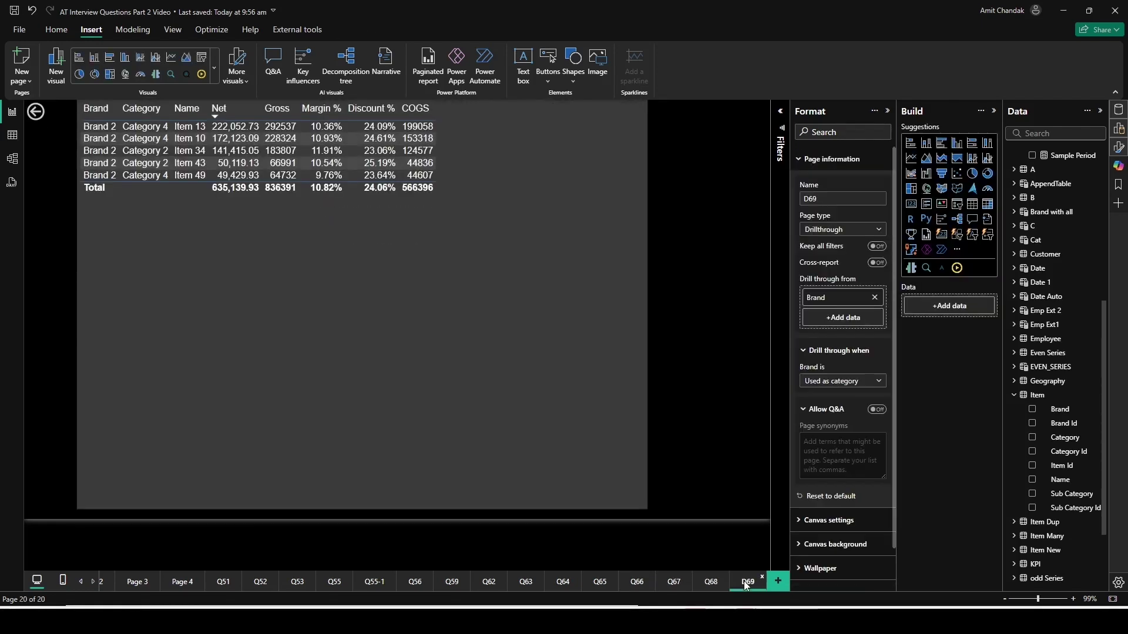
{"action": "right_click", "coordinate": [746, 584]}
{"action": "left_click", "coordinate": [766, 517]}
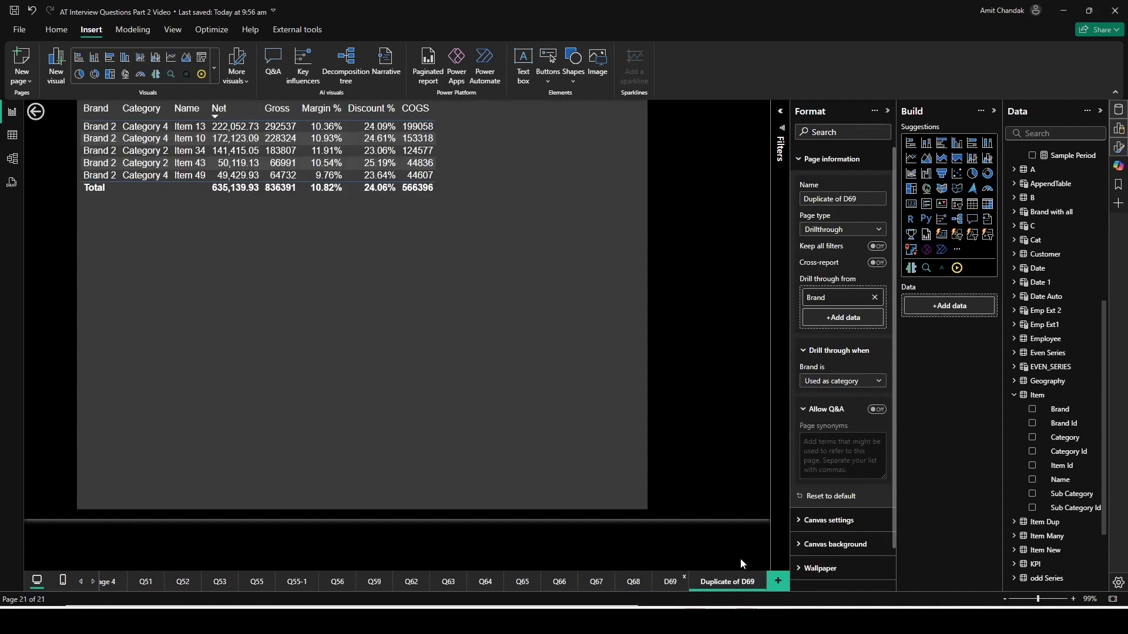
{"action": "left_click", "coordinate": [878, 247]}
- Rename the duplicated page to Q69
{"action": "double_click", "coordinate": [714, 587]}
{"action": "type", "text": "Q"}
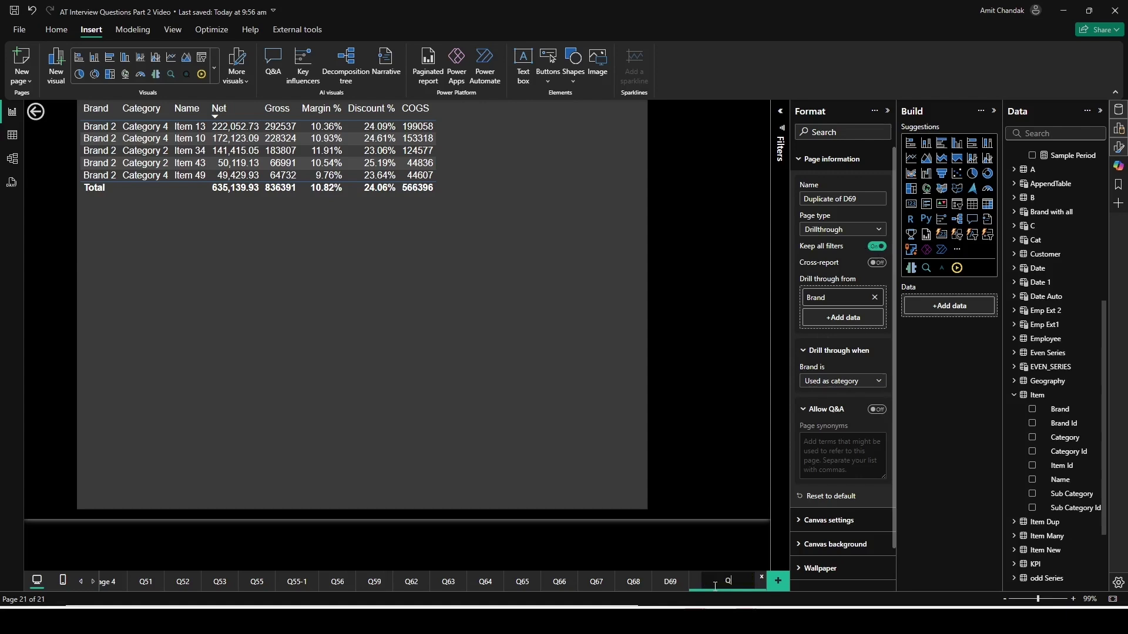
{"action": "type", "text": "69"}
{"action": "key", "text": "Return"}
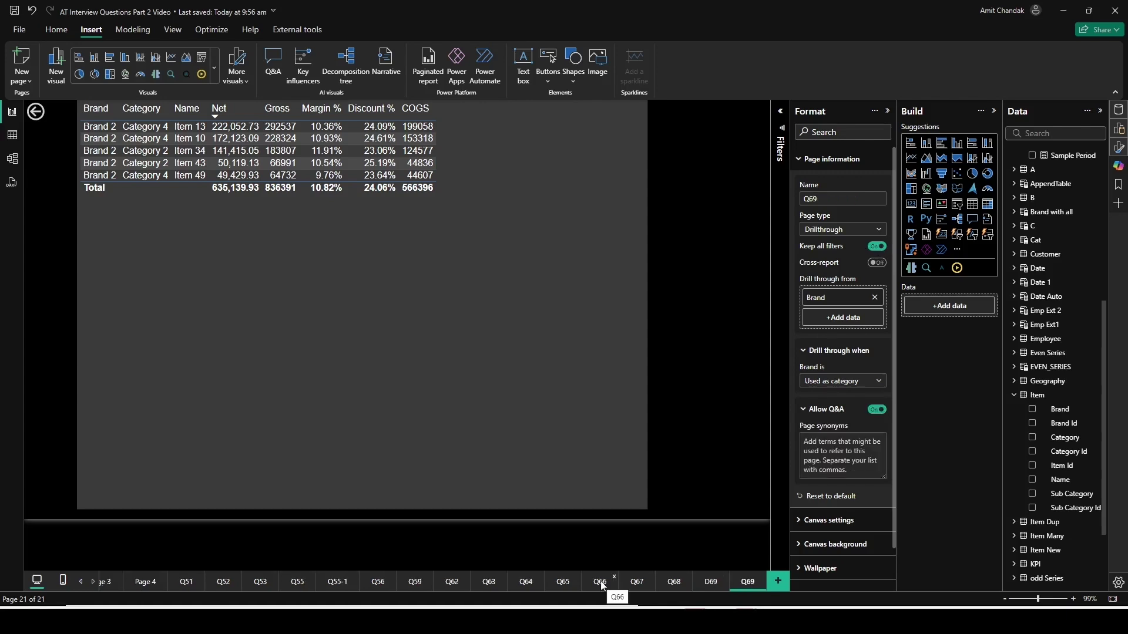
- On page Q66, select the Drill Through button and add a new measure to the Measure table
{"action": "left_click", "coordinate": [600, 582]}
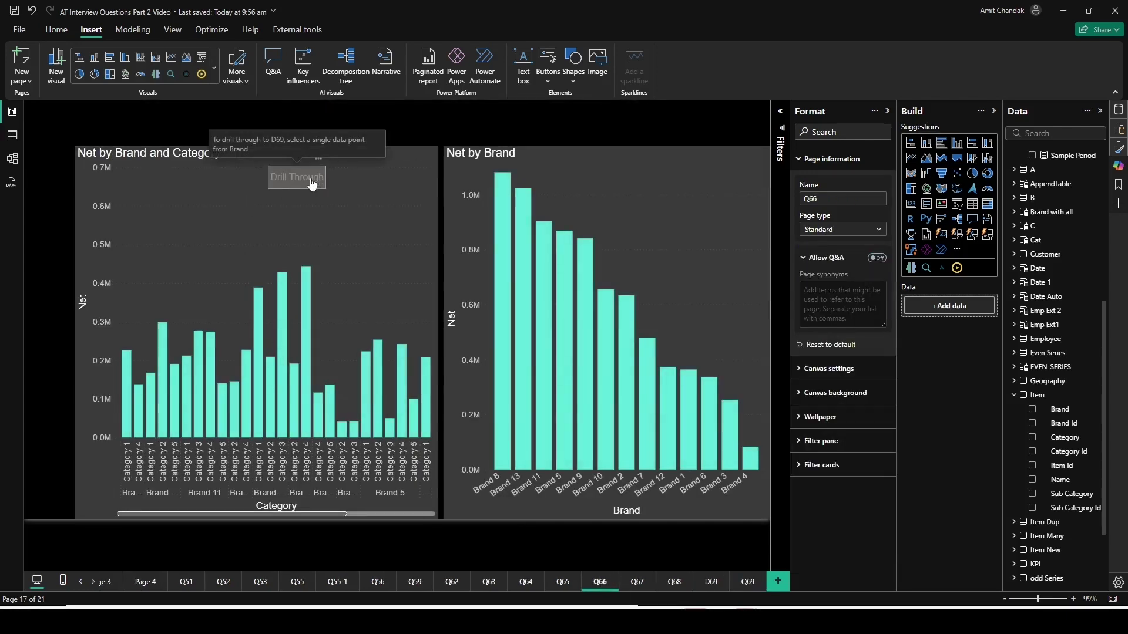
{"action": "left_click", "coordinate": [311, 184]}
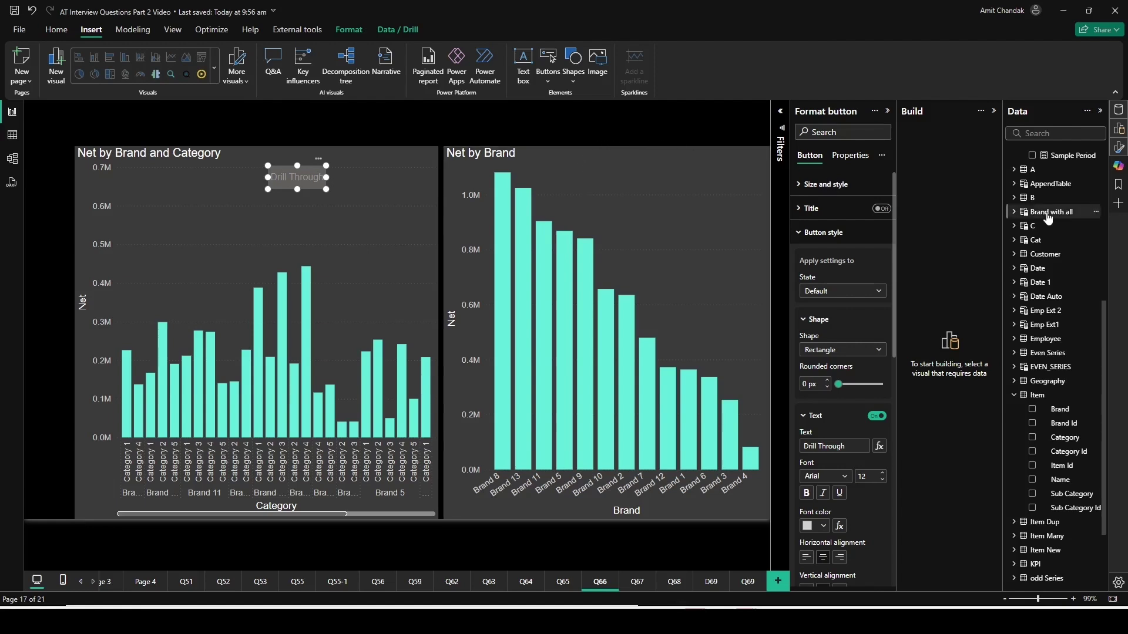
{"action": "scroll", "coordinate": [1063, 297], "scroll_direction": "up", "scroll_amount": 5}
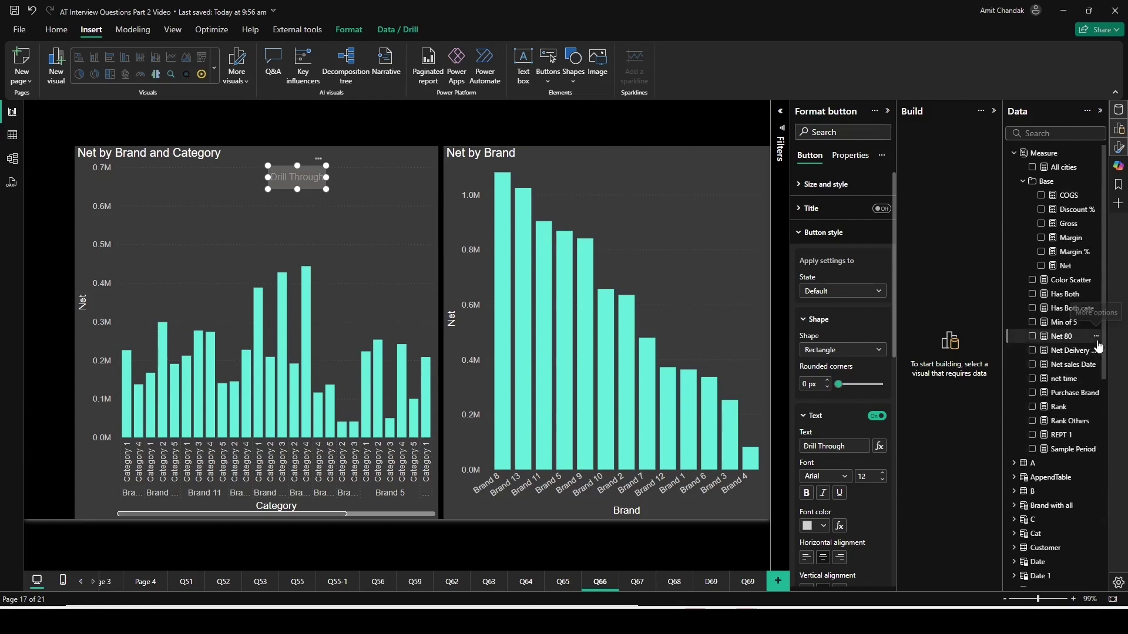
{"action": "left_click", "coordinate": [1051, 154]}
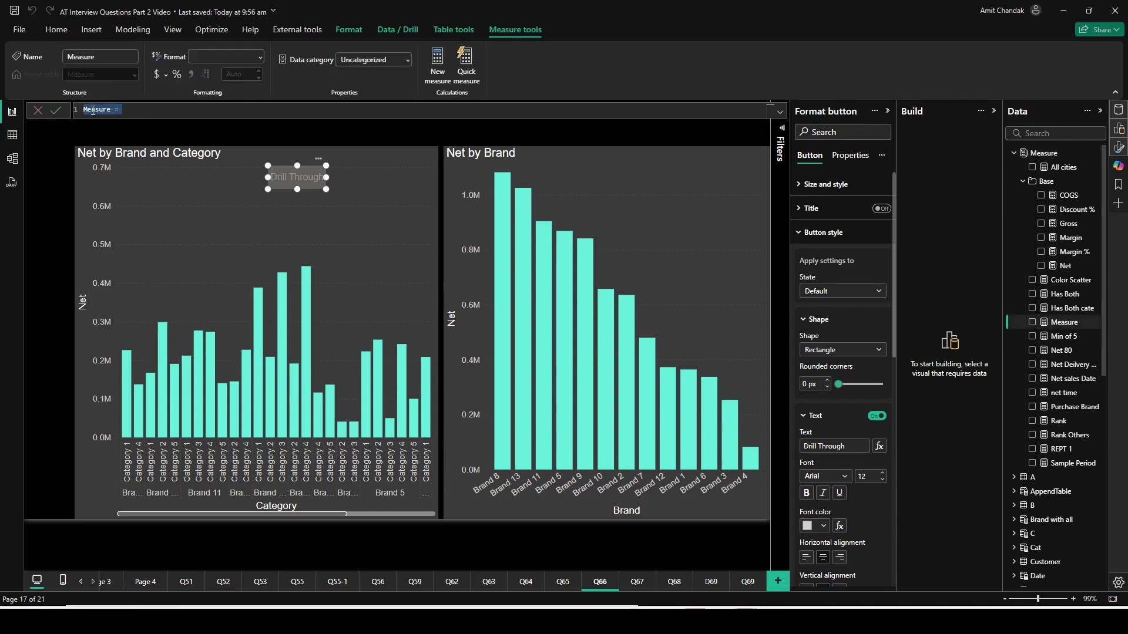
- Define the new measure as Choose Page = if(ISFILTERED('Item'[Category]), "Q69", "D69")
{"action": "left_click", "coordinate": [92, 110]}
{"action": "double_click", "coordinate": [93, 110]}
{"action": "type", "text": "Choose Page = if(ISFILTERED("}
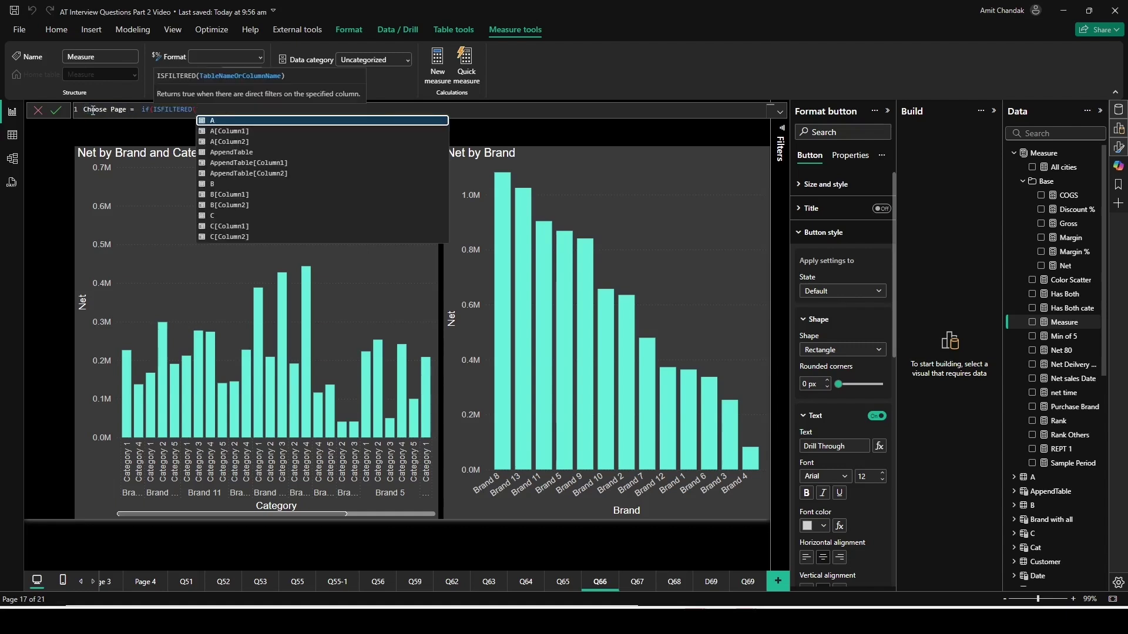
{"action": "type", "text": "'Item"}
{"action": "key", "text": "Down"}
{"action": "key", "text": "Down"}
{"action": "key", "text": "Tab"}
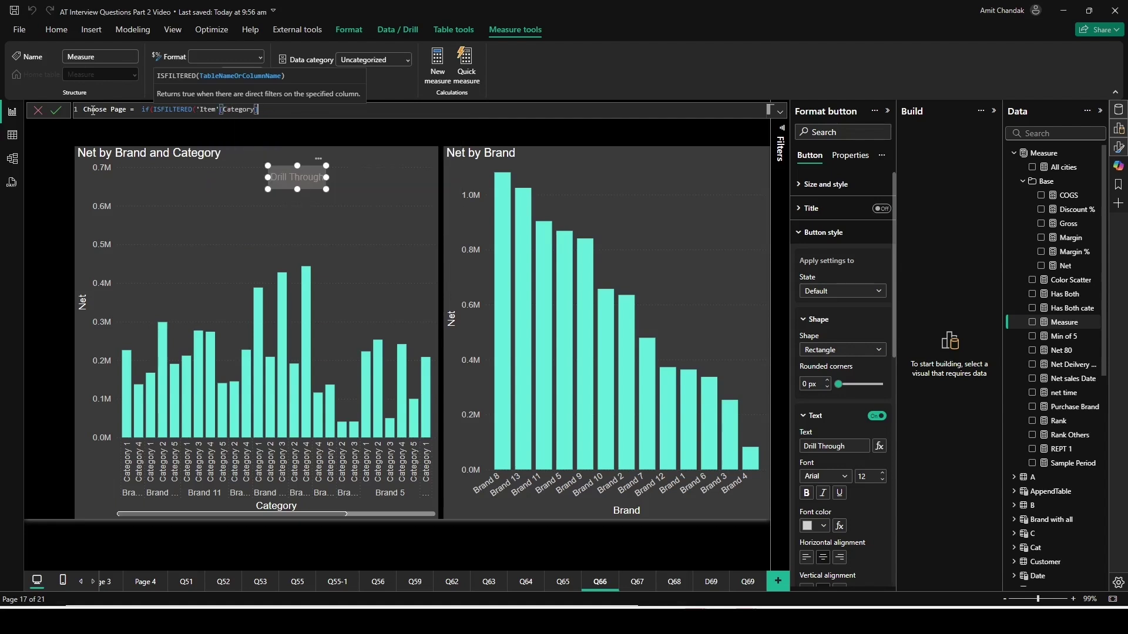
{"action": "type", "text": ")"}
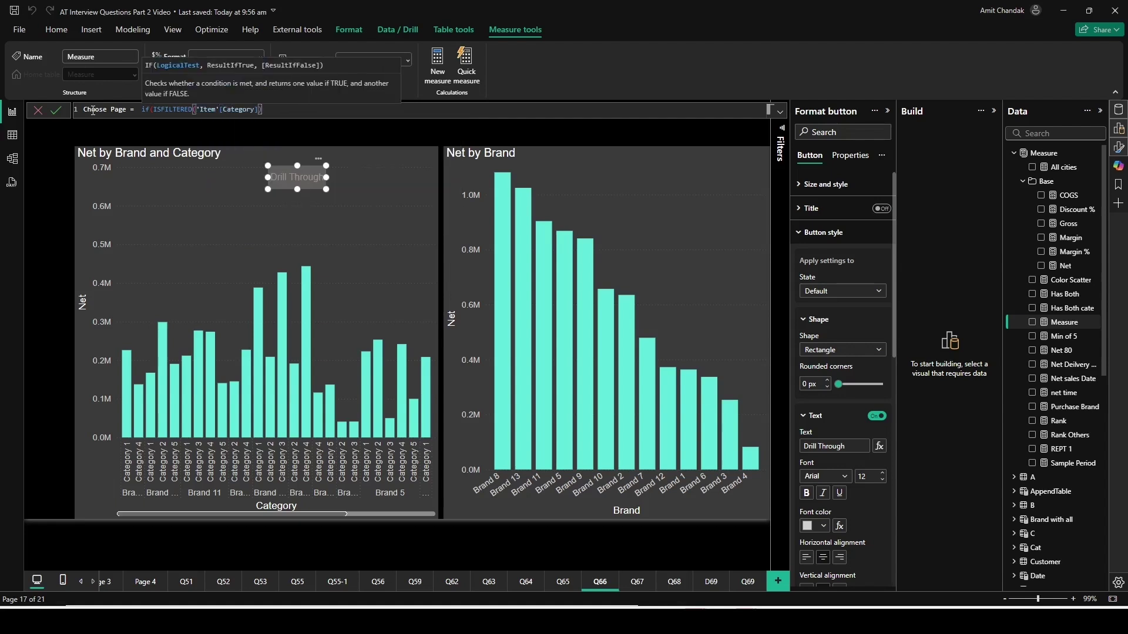
{"action": "type", "text": ", \"Q69, \"\"D69\")"}
{"action": "key", "text": "Return"}
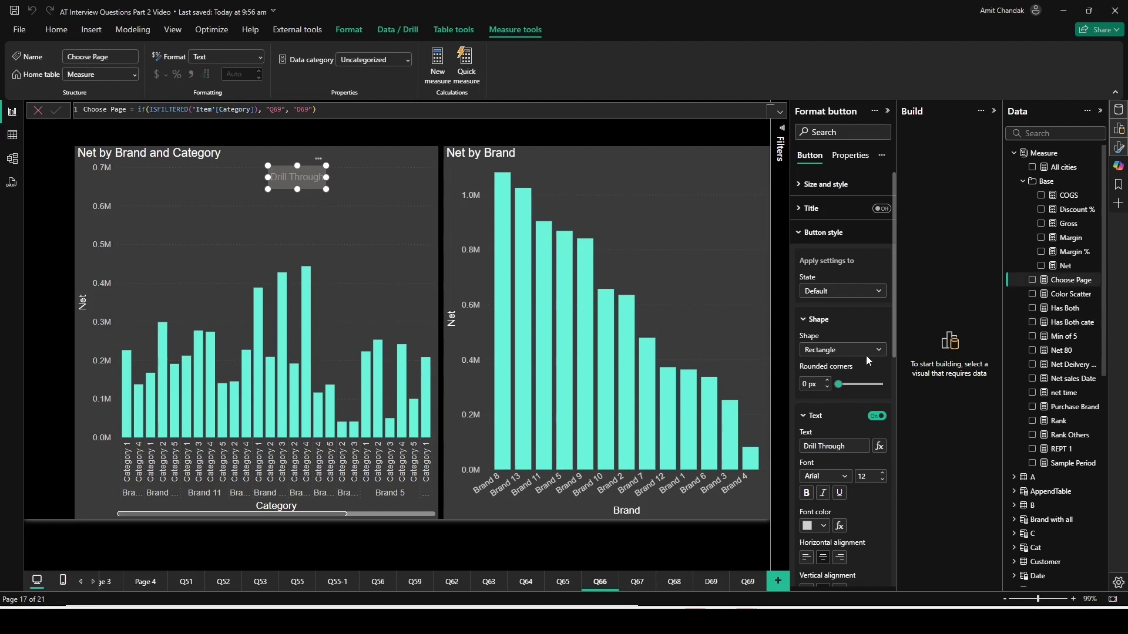
- Set the Drill Through button's action destination conditionally, using the field value format style based on the Choose Page measure
{"action": "scroll", "coordinate": [866, 355], "scroll_direction": "down", "scroll_amount": 10}
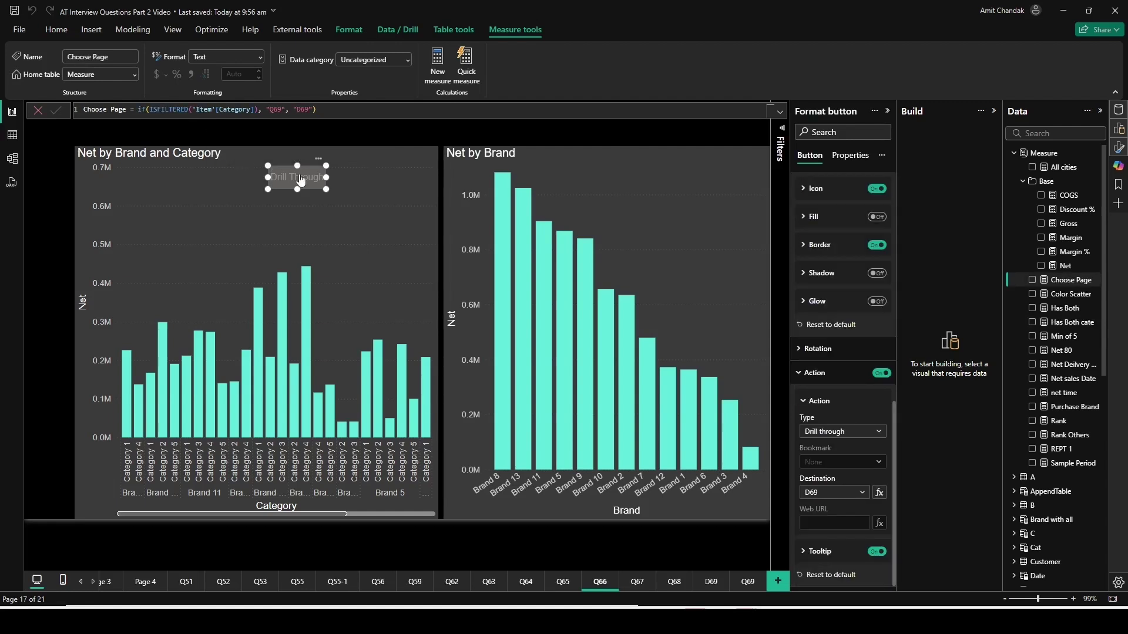
{"action": "left_click", "coordinate": [862, 494]}
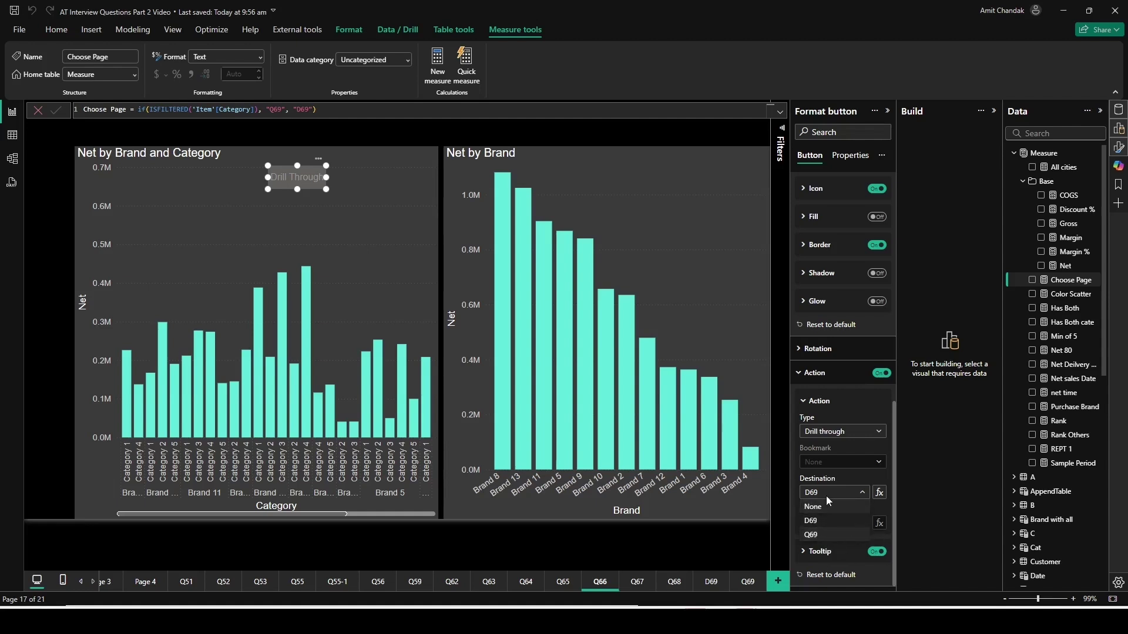
{"action": "left_click", "coordinate": [886, 499]}
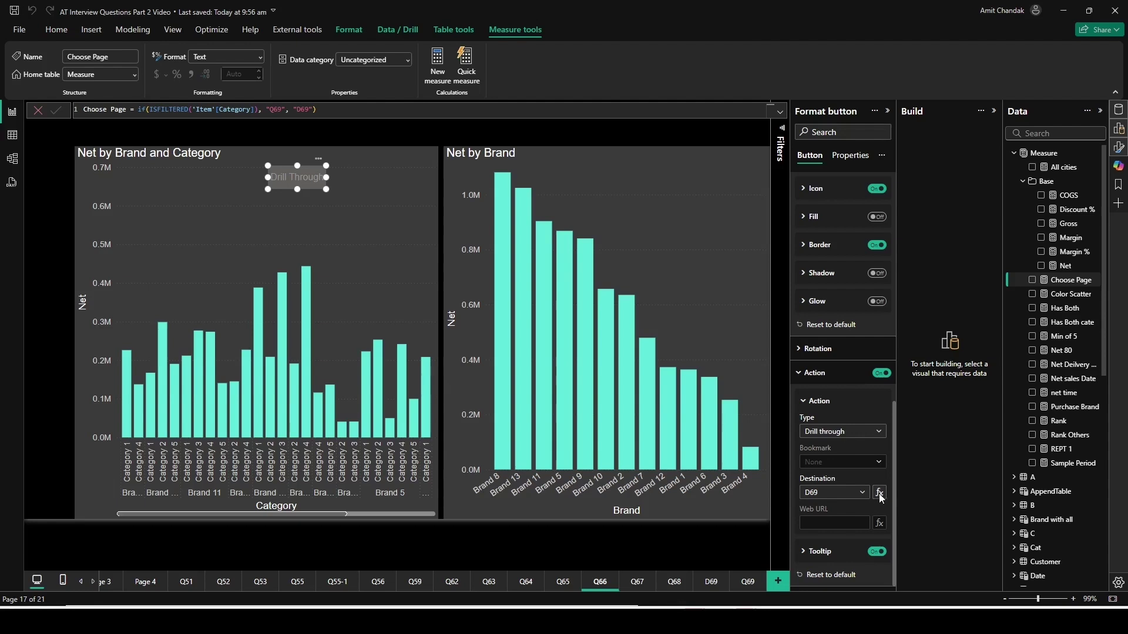
{"action": "left_click", "coordinate": [880, 493]}
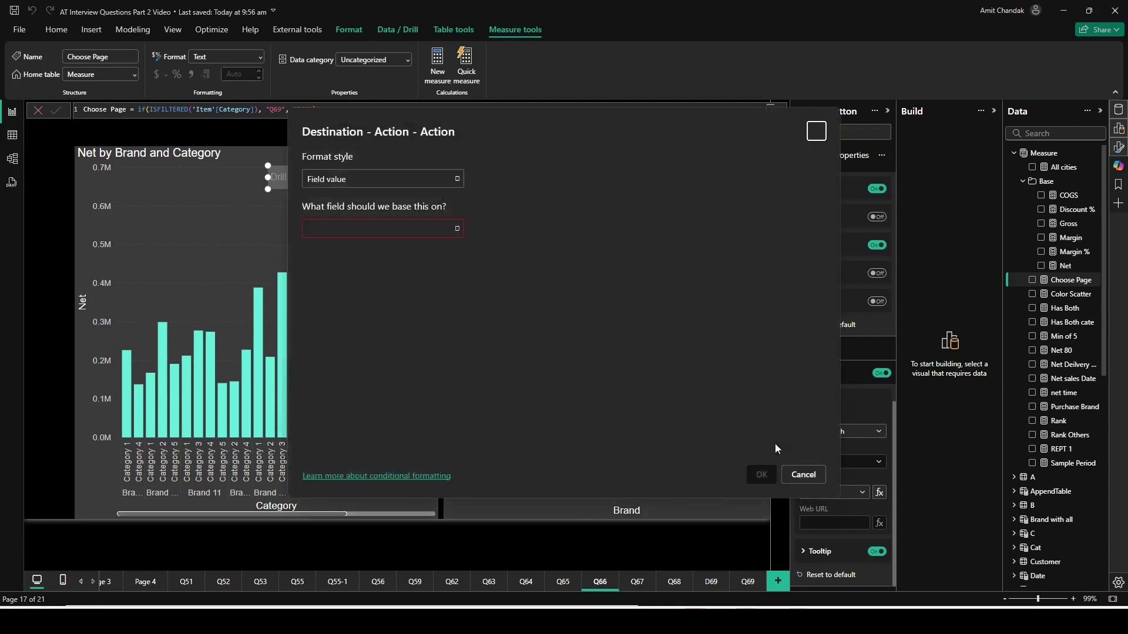
{"action": "left_click", "coordinate": [376, 230]}
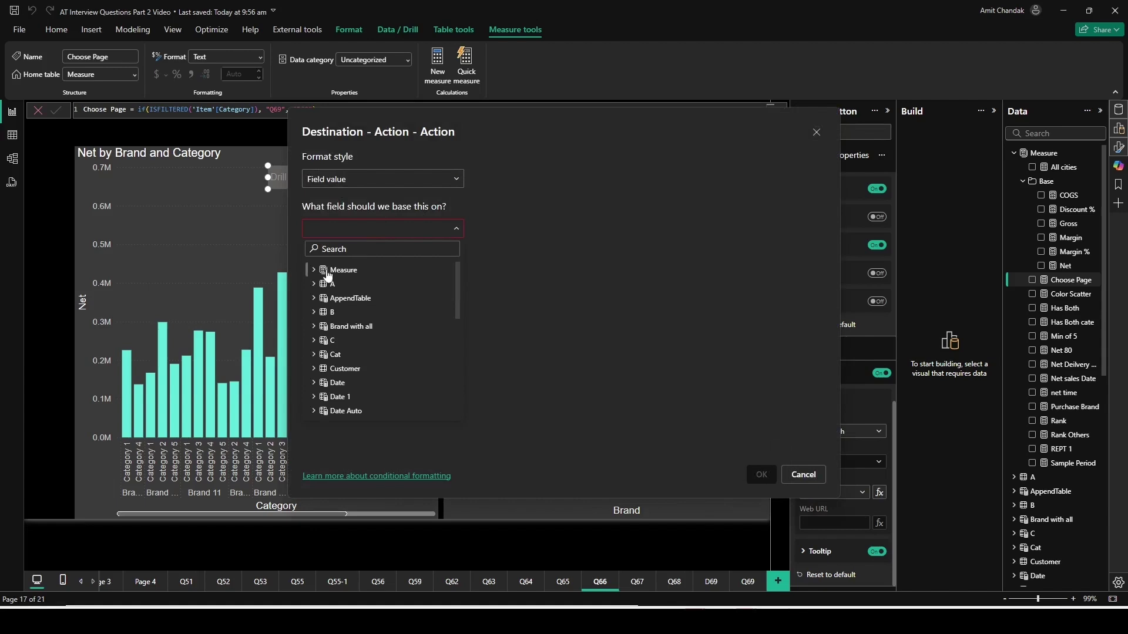
{"action": "type", "text": "choose"}
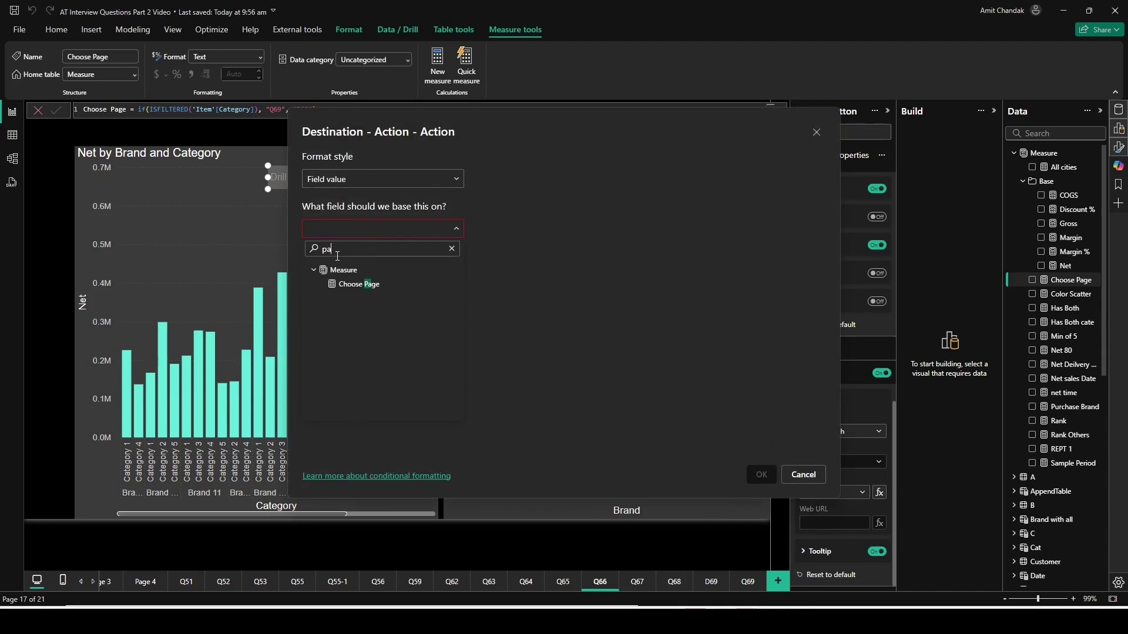
{"action": "left_click", "coordinate": [341, 285]}
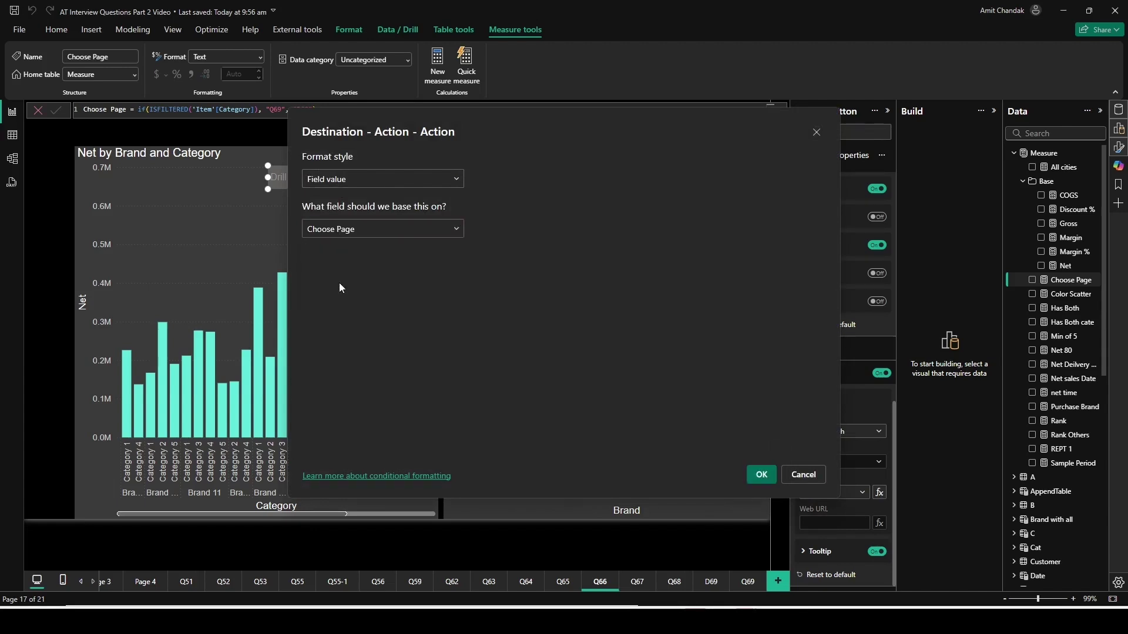
{"action": "left_click", "coordinate": [758, 471]}
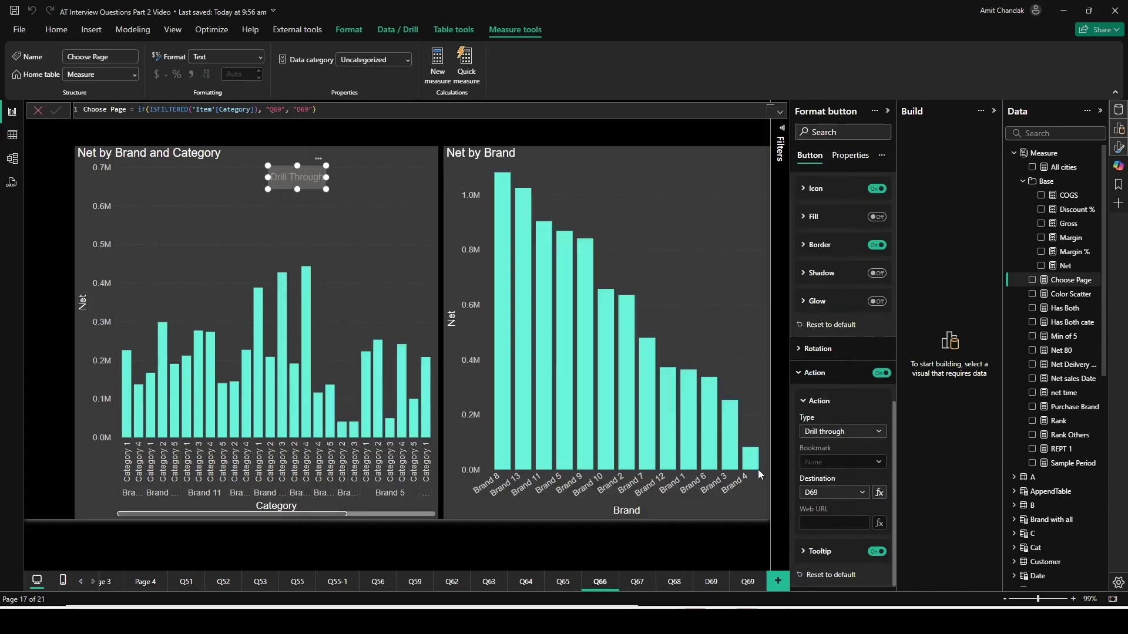
- Test the Drill Through button with Brand 8 in Net by Brand, return to Q66, and test it with the tallest Net by Brand and Category bar
{"action": "left_click", "coordinate": [498, 358]}
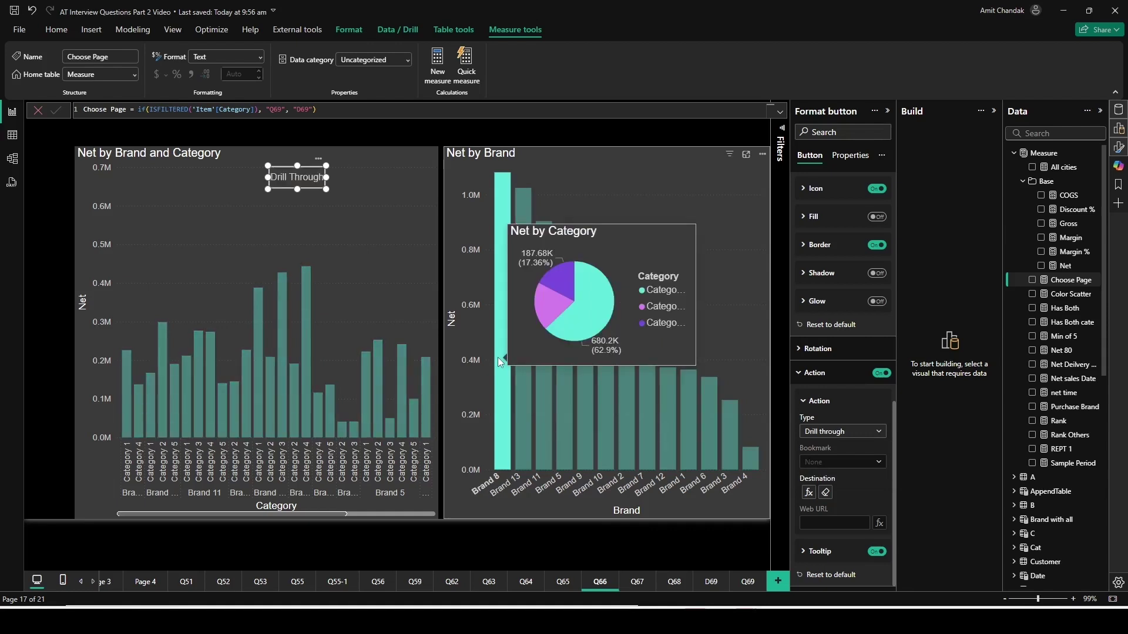
{"action": "left_click", "coordinate": [304, 187], "text": "ctrl"}
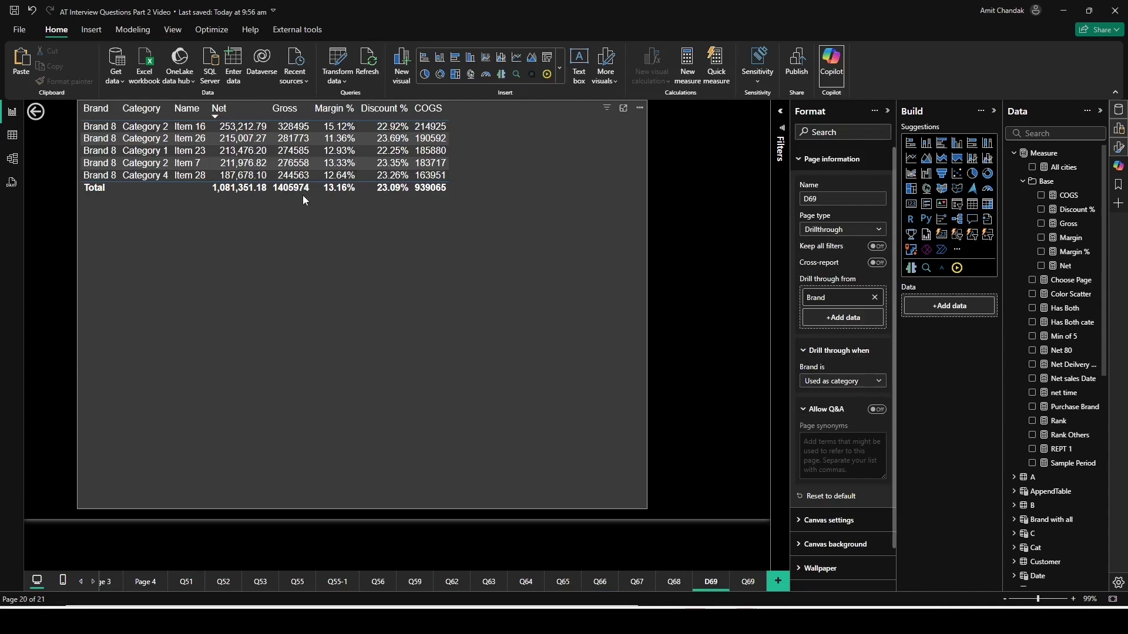
{"action": "left_click", "coordinate": [36, 116], "text": "ctrl"}
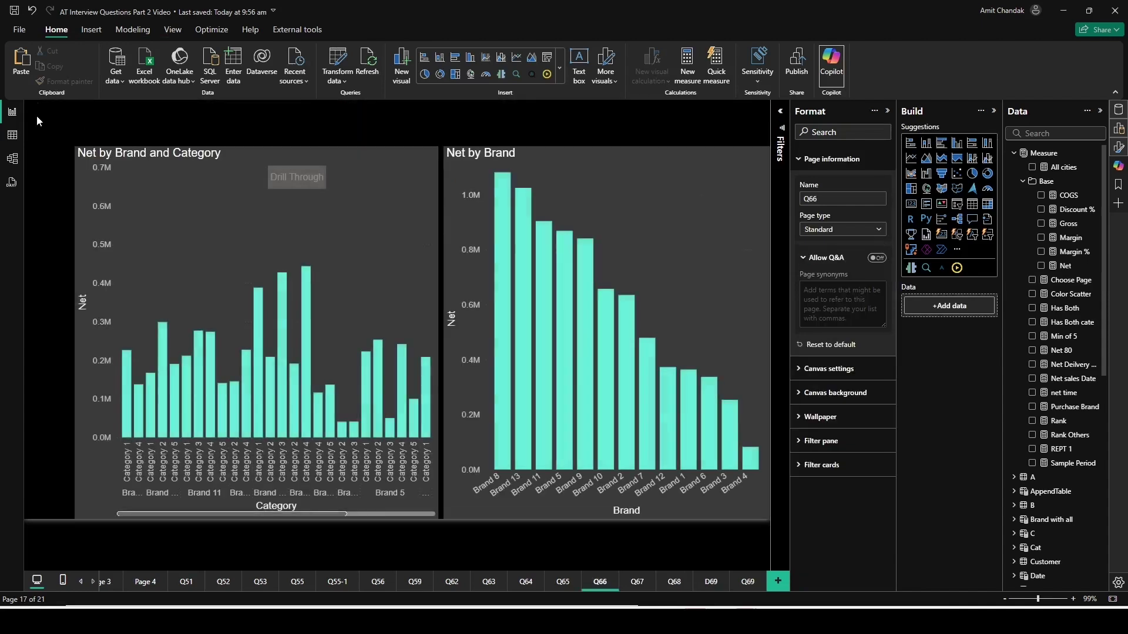
{"action": "left_click", "coordinate": [306, 313]}
{"action": "left_click", "coordinate": [295, 178], "text": "ctrl"}
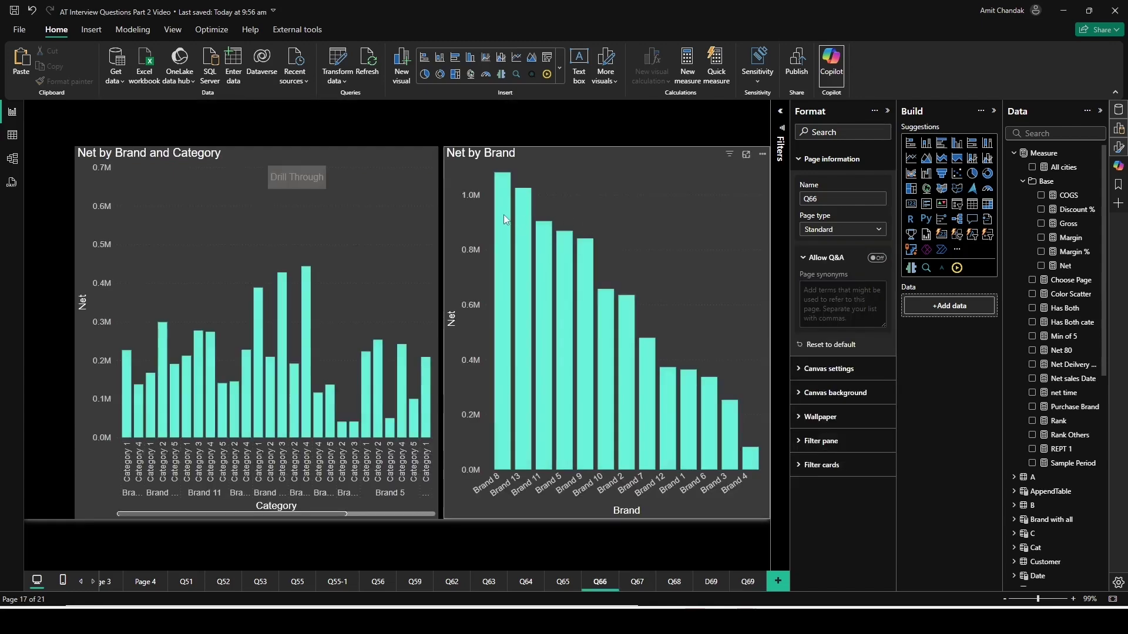
- Drill through with the button for Brand 8 in Net by Brand and for Brand 5's Category 1 bar, returning to Q66 each time
{"action": "left_click", "coordinate": [504, 215]}
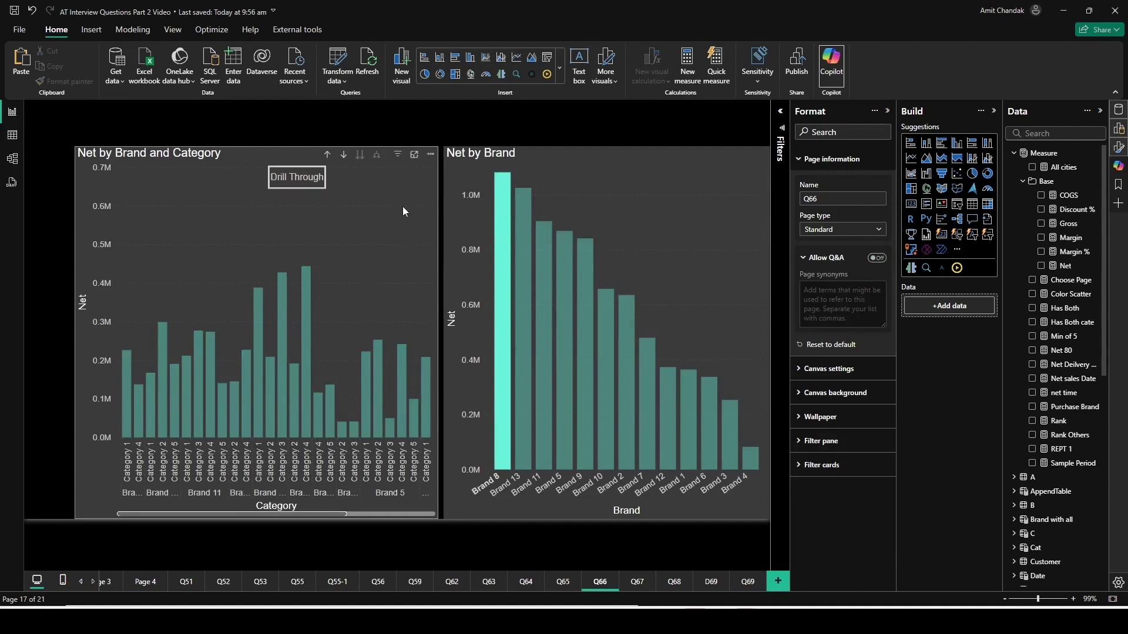
{"action": "left_click", "coordinate": [297, 181]}
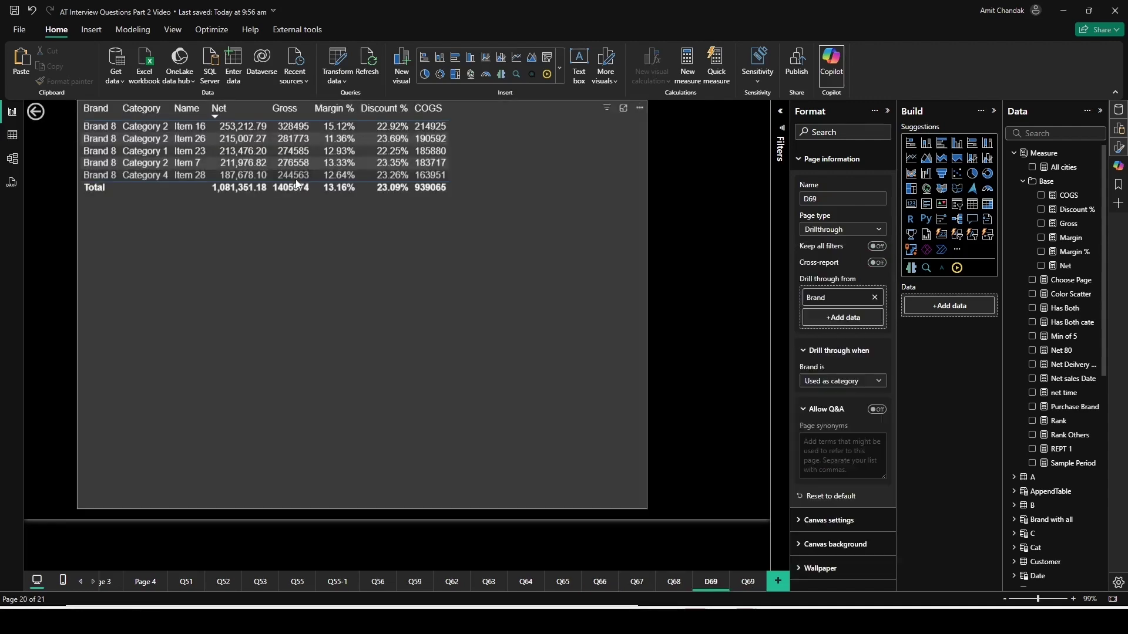
{"action": "left_click", "coordinate": [35, 112]}
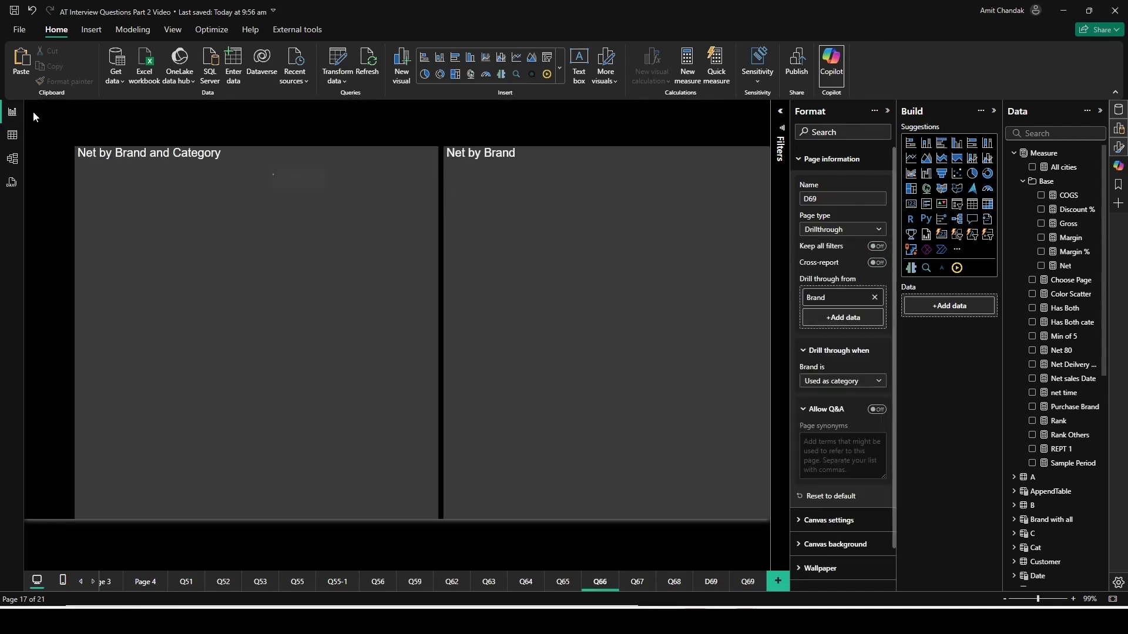
{"action": "left_click", "coordinate": [368, 383]}
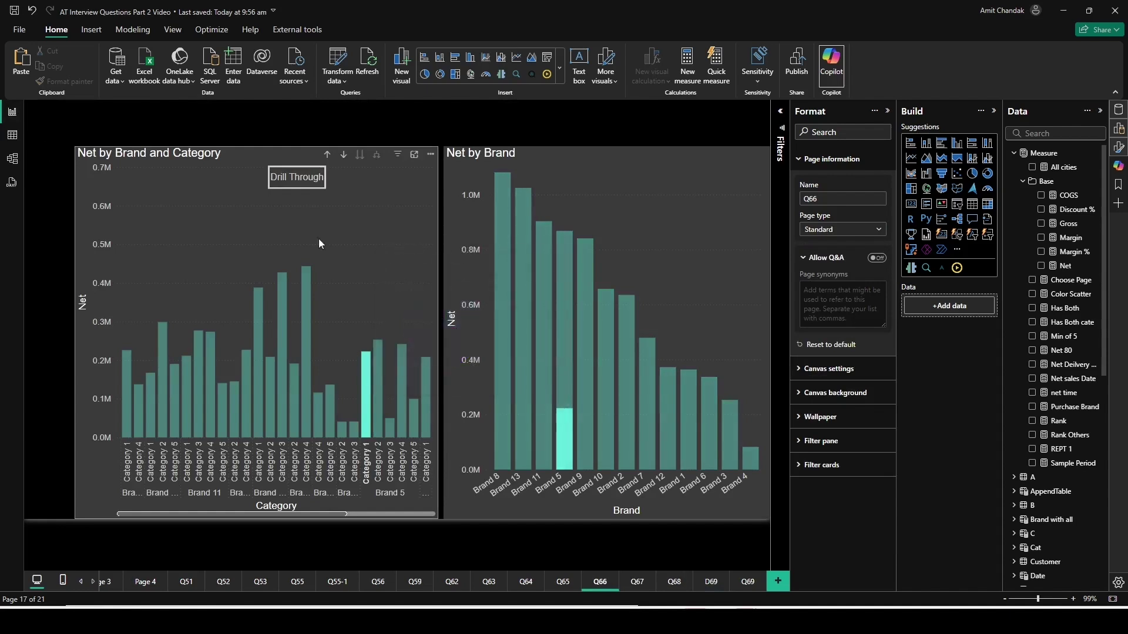
{"action": "left_click", "coordinate": [303, 185]}
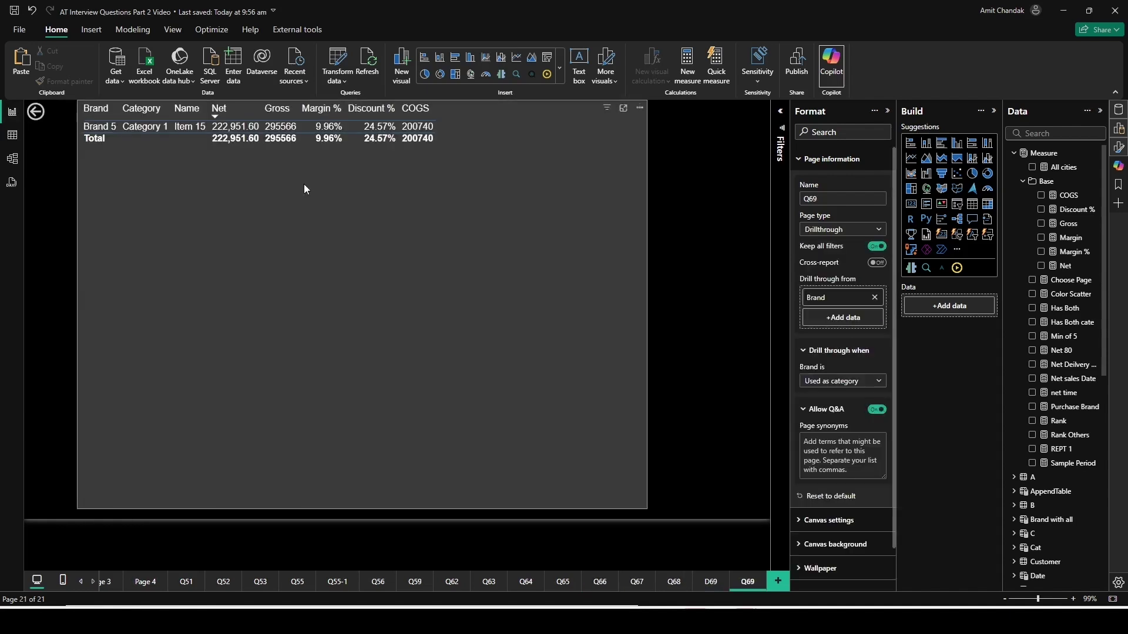
{"action": "left_click", "coordinate": [62, 120]}
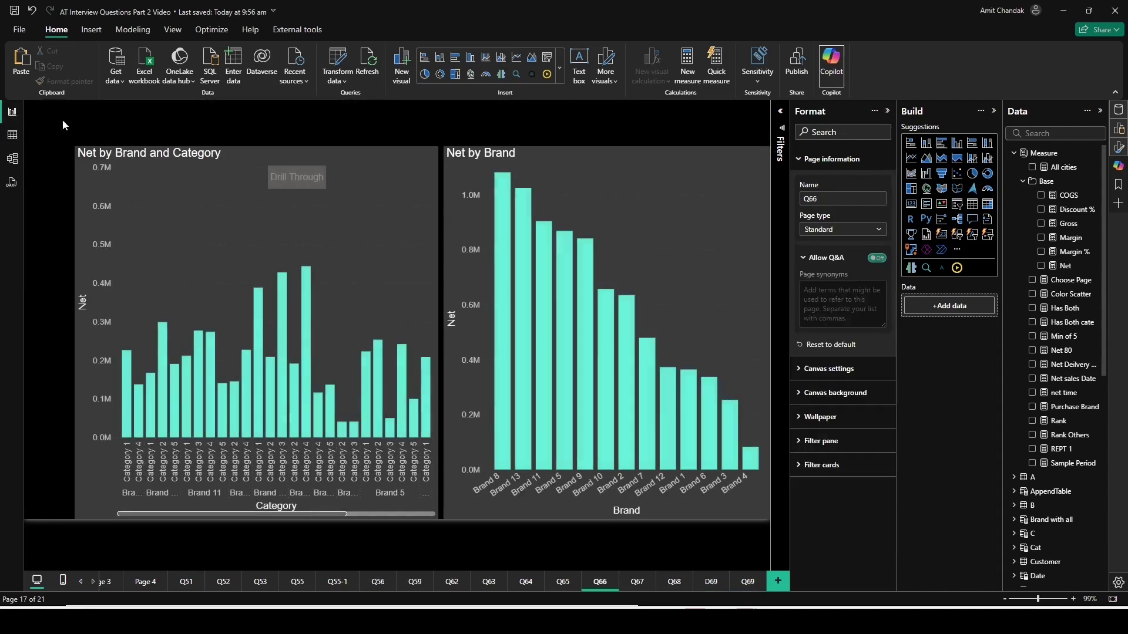